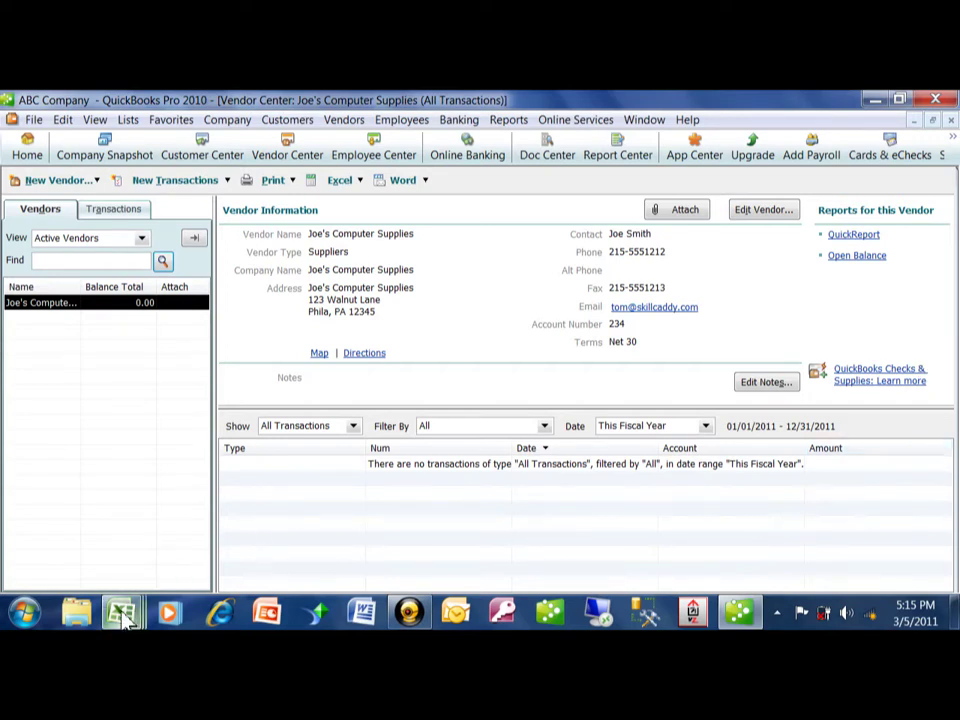
- Switch to the Suppliers workbook in Excel and review its supplier columns
{"action": "mouse_move", "coordinate": [121, 608]}
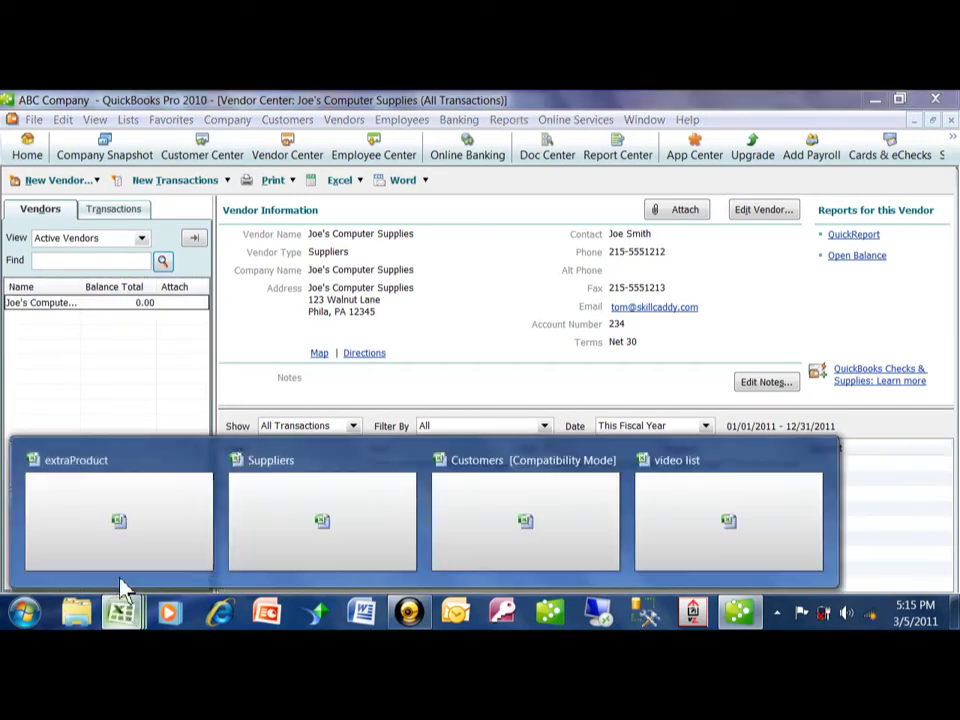
{"action": "left_click", "coordinate": [366, 471]}
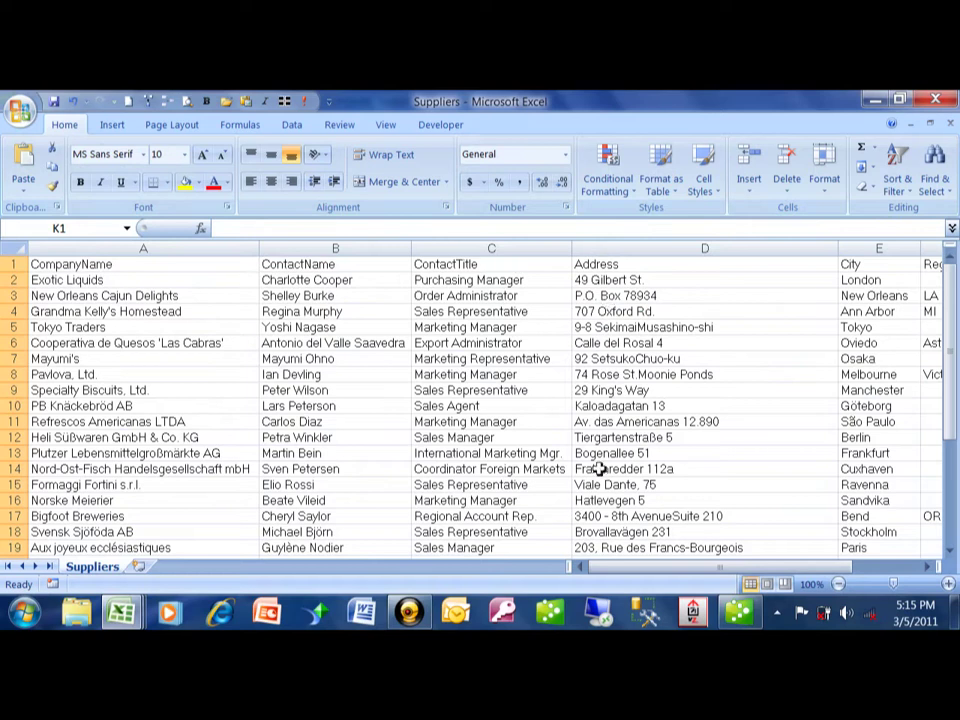
{"action": "left_click_drag", "start_coordinate": [640, 578], "coordinate": [606, 572]}
- Switch to QuickBooks, start adding multiple vendors, and open the column customization for the vendor list
{"action": "left_click", "coordinate": [750, 618]}
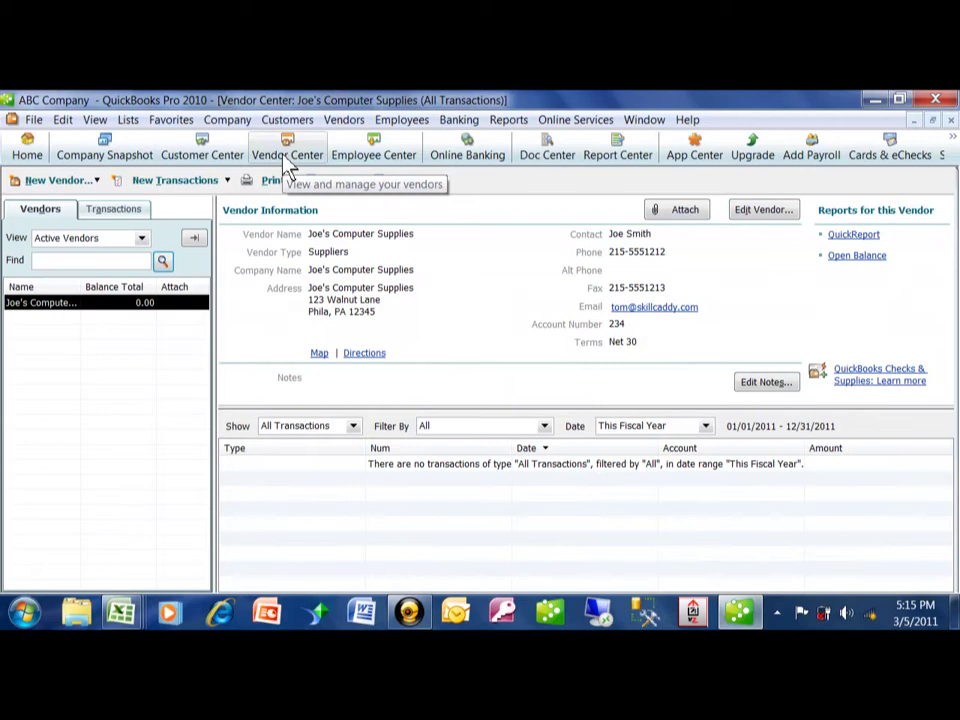
{"action": "left_click", "coordinate": [72, 188]}
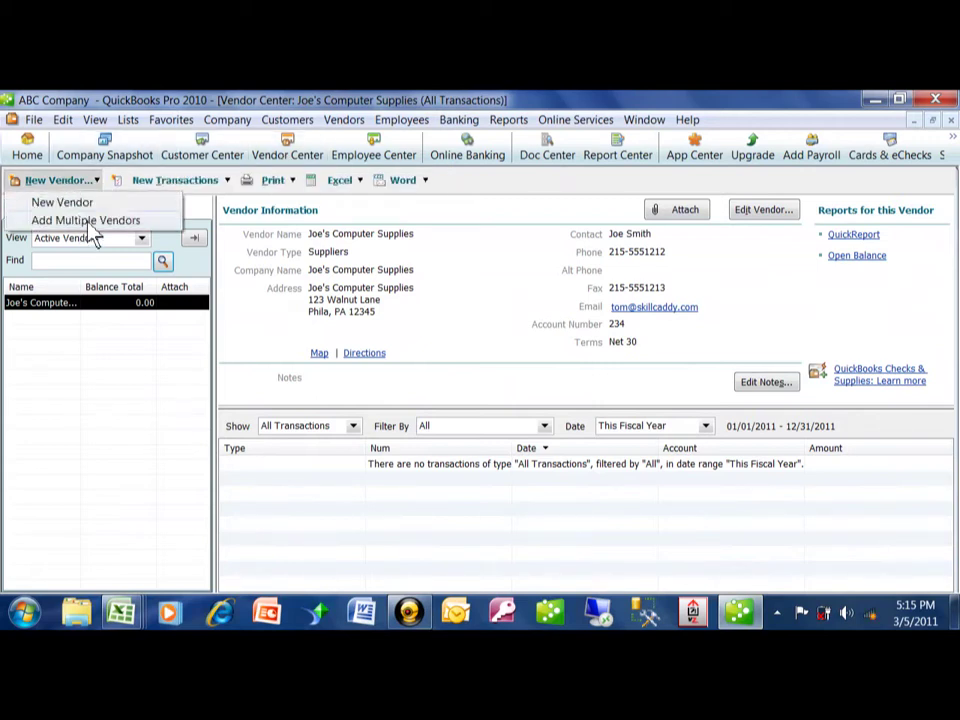
{"action": "left_click", "coordinate": [101, 222]}
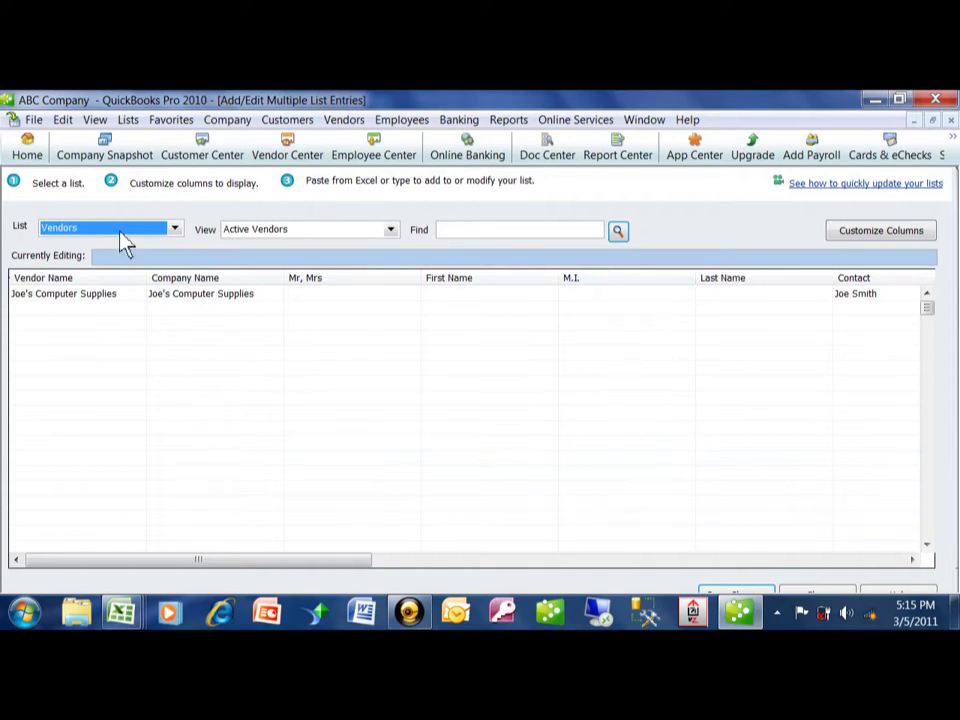
{"action": "left_click", "coordinate": [868, 240]}
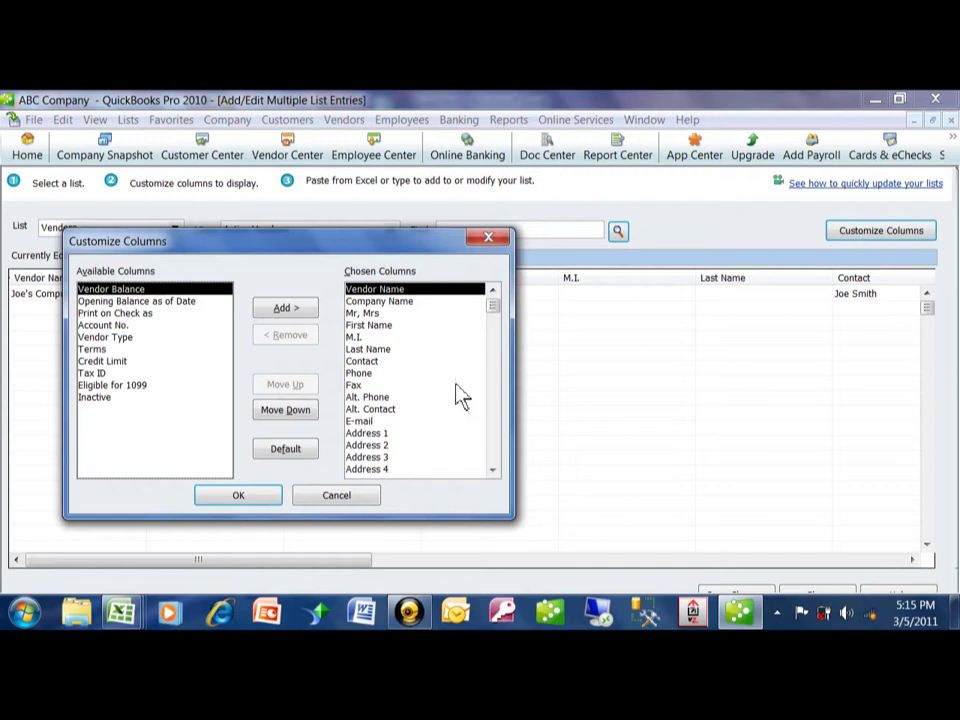
{"action": "left_click_drag", "start_coordinate": [415, 240], "coordinate": [507, 185]}
- Check the column order of the Suppliers workbook in Excel, and return to the column customization in QuickBooks
{"action": "left_click", "coordinate": [130, 612]}
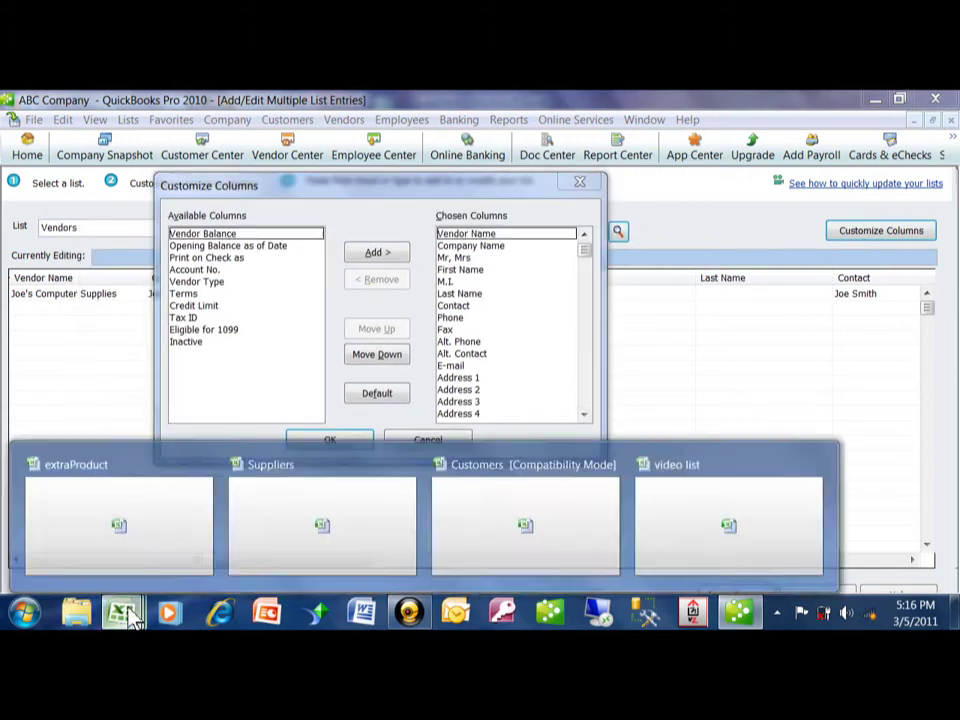
{"action": "left_click", "coordinate": [345, 483]}
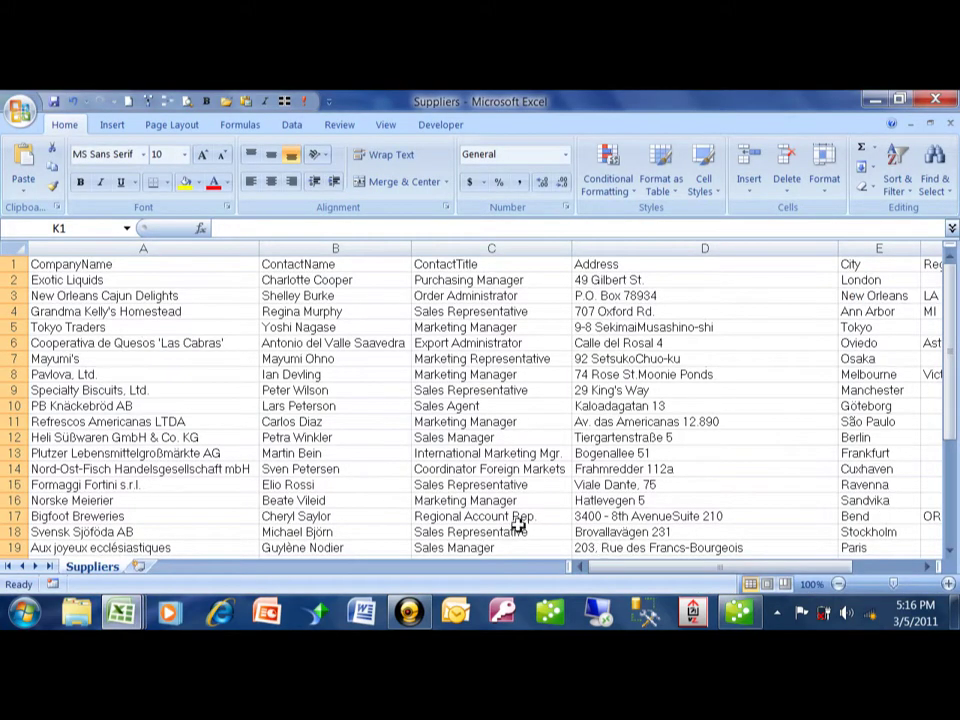
{"action": "left_click", "coordinate": [741, 616]}
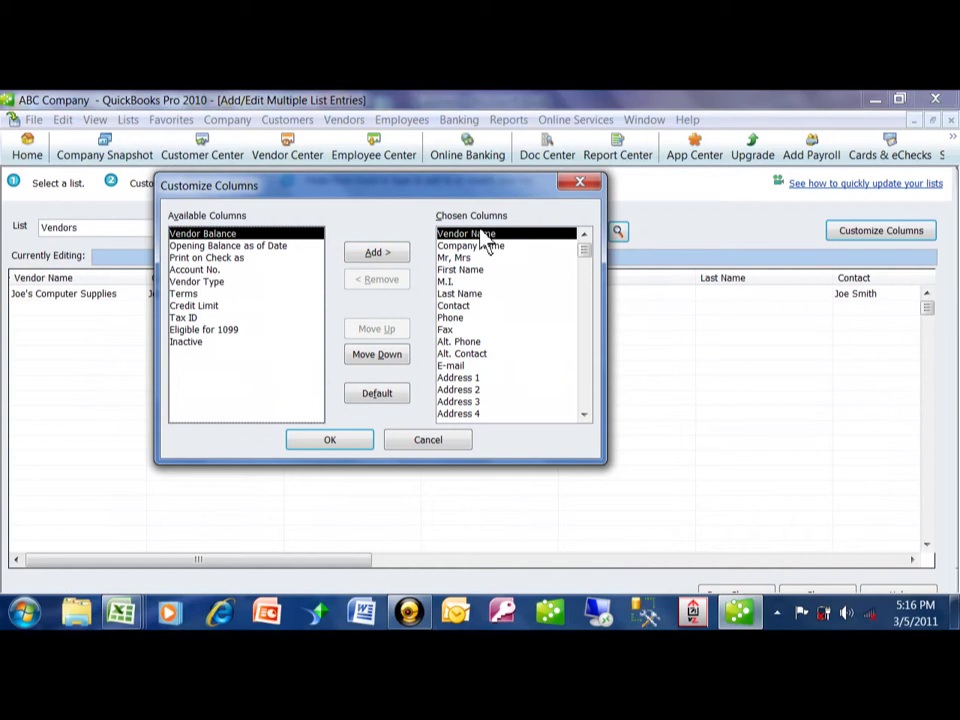
- Move the Contact column up in the chosen columns so it directly follows Vendor Name
{"action": "left_click", "coordinate": [452, 305]}
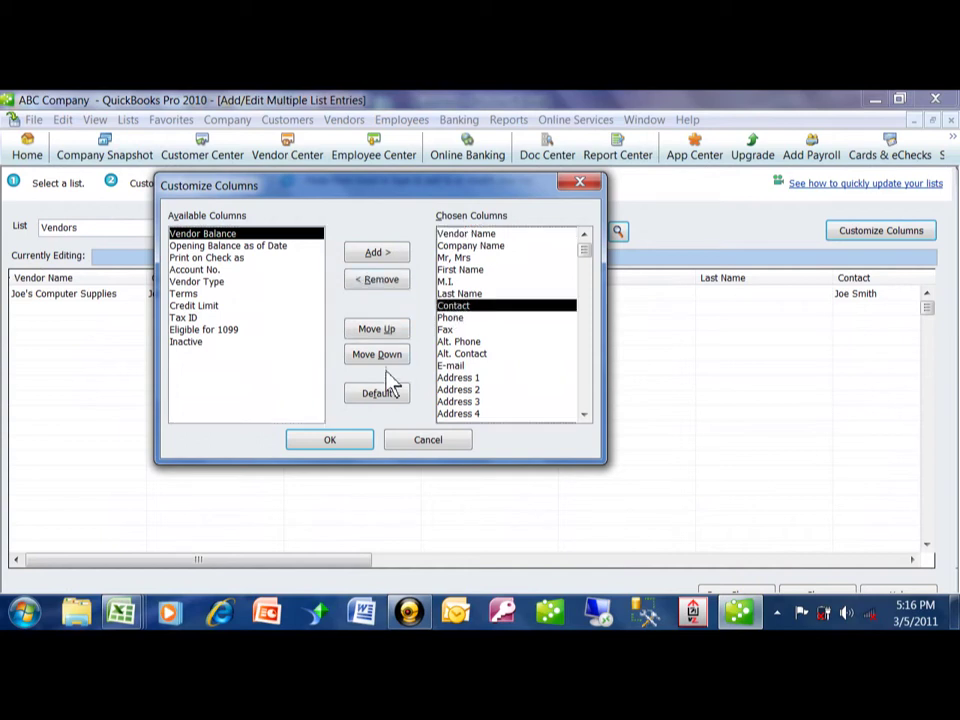
{"action": "left_click", "coordinate": [384, 334]}
{"action": "left_click", "coordinate": [384, 334]}
{"action": "left_click", "coordinate": [384, 334]}
{"action": "left_click", "coordinate": [384, 334]}
{"action": "left_click", "coordinate": [384, 334]}
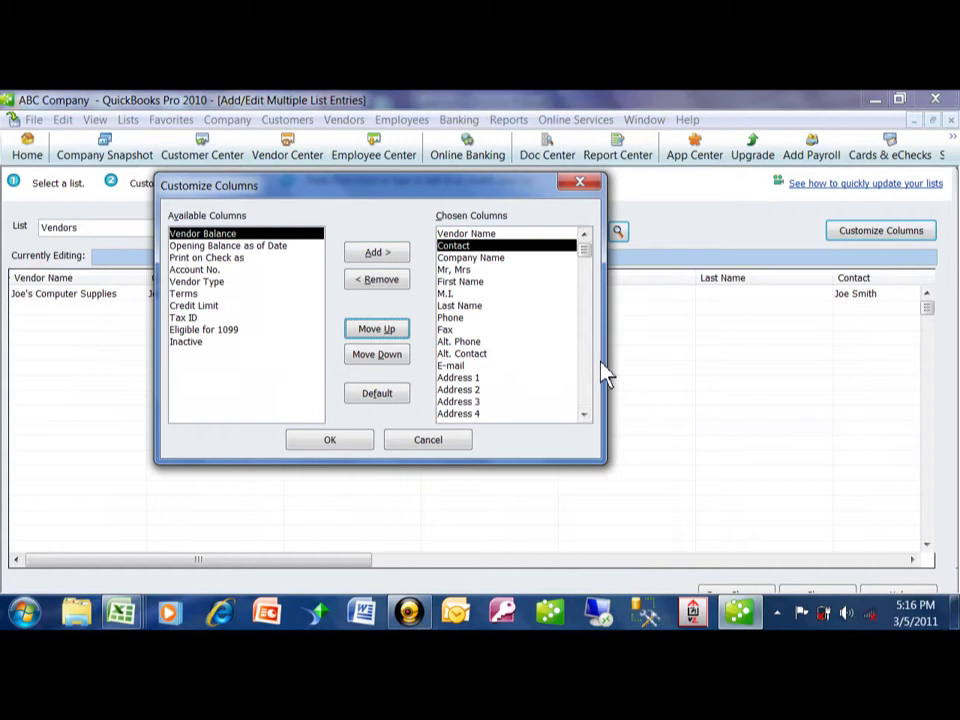
- Move the Alt. Contact column up in the chosen columns so it directly follows Contact
{"action": "left_click", "coordinate": [465, 354]}
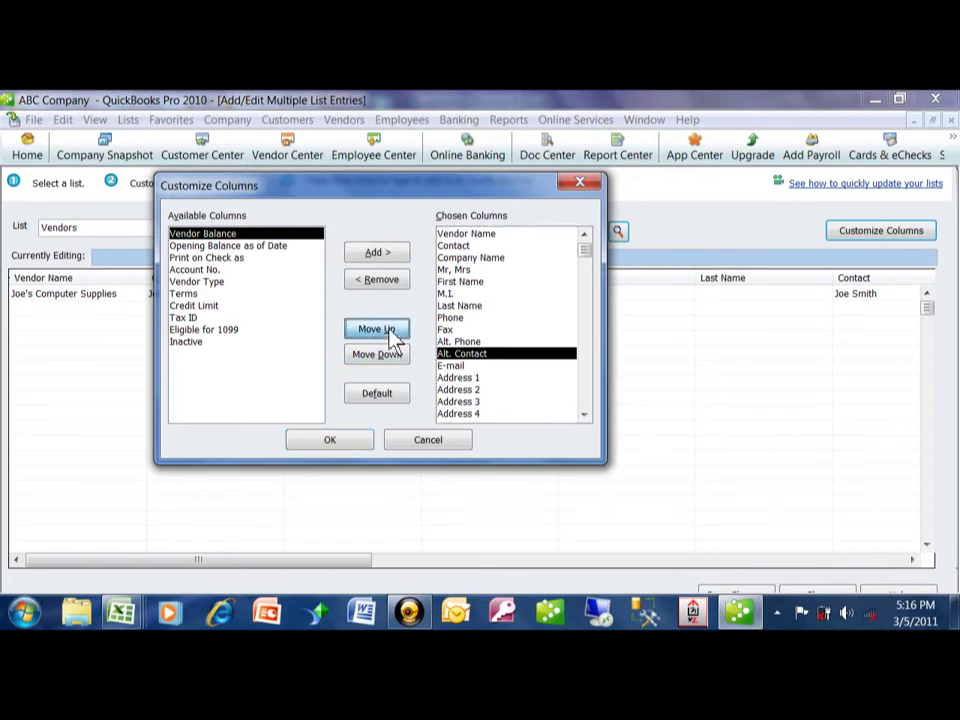
{"action": "left_click", "coordinate": [390, 333]}
{"action": "left_click", "coordinate": [390, 333]}
{"action": "left_click", "coordinate": [390, 333]}
{"action": "left_click", "coordinate": [390, 333]}
{"action": "left_click", "coordinate": [390, 333]}
{"action": "left_click", "coordinate": [390, 333]}
{"action": "left_click", "coordinate": [390, 333]}
{"action": "left_click", "coordinate": [390, 333]}
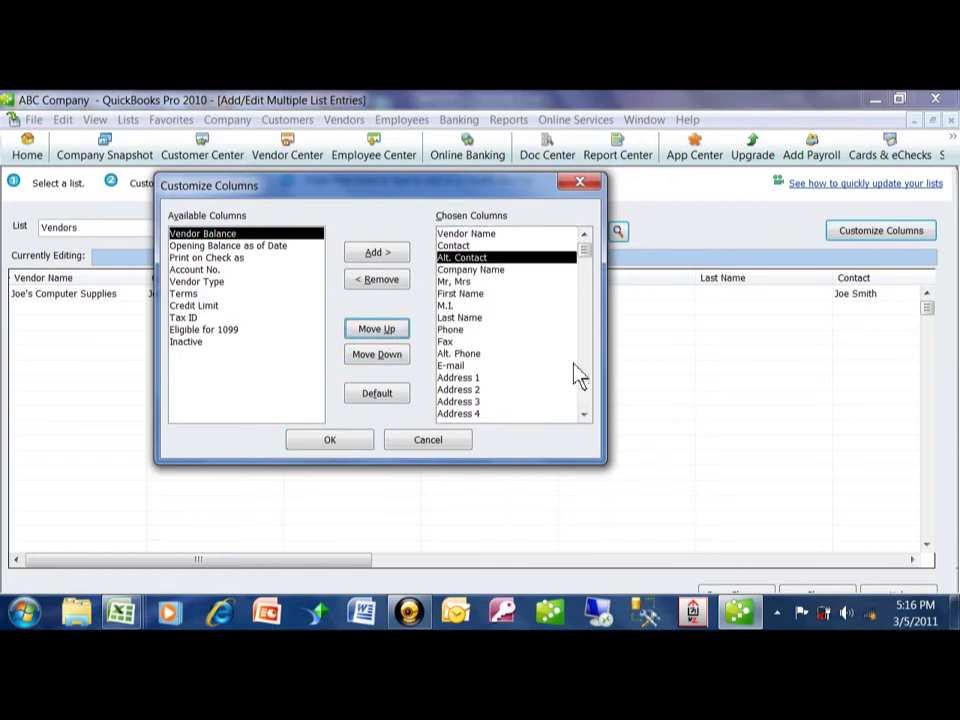
- Move the Address 1 column up in the chosen columns so it directly follows Alt. Contact
{"action": "left_click", "coordinate": [463, 380]}
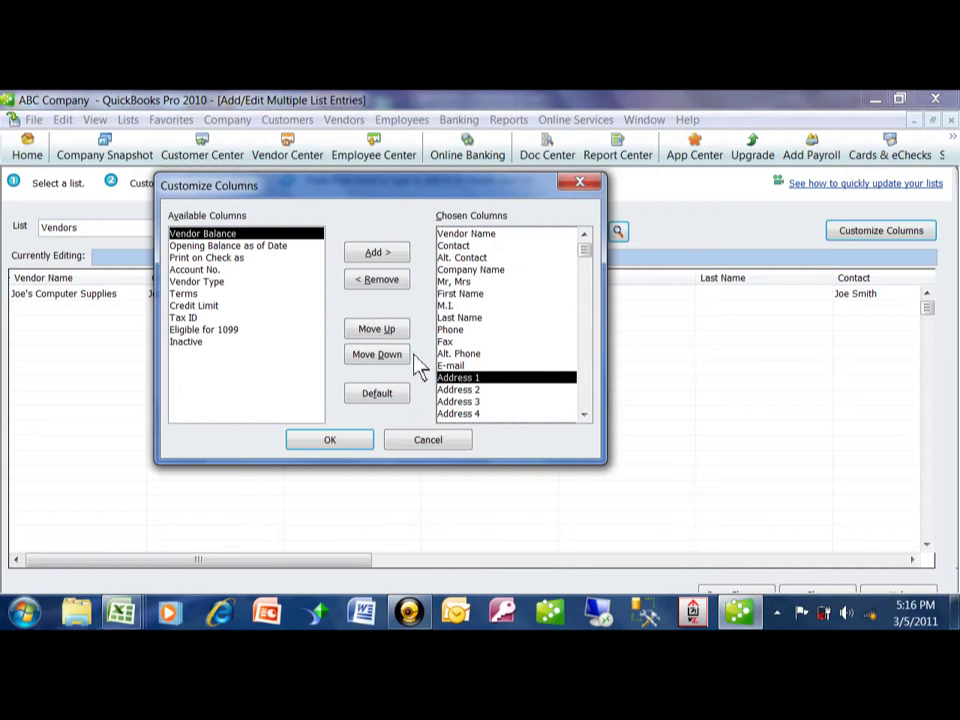
{"action": "left_click", "coordinate": [386, 334]}
{"action": "left_click", "coordinate": [386, 334]}
{"action": "left_click", "coordinate": [386, 334]}
{"action": "left_click", "coordinate": [386, 334]}
{"action": "left_click", "coordinate": [386, 334]}
{"action": "left_click", "coordinate": [386, 334]}
{"action": "left_click", "coordinate": [386, 334]}
{"action": "left_click", "coordinate": [386, 334]}
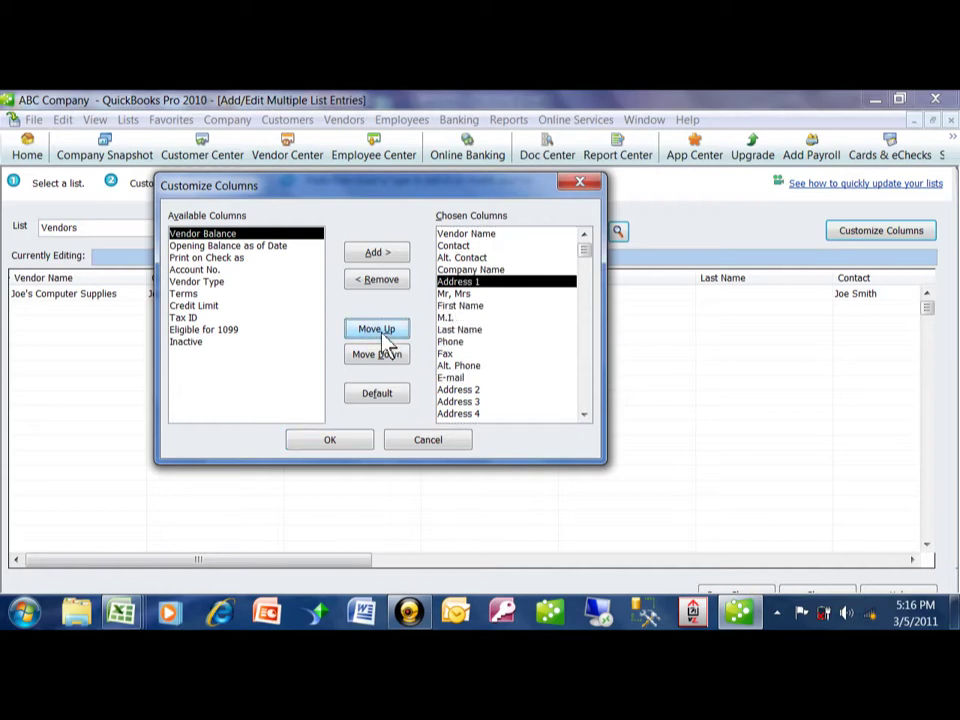
{"action": "left_click", "coordinate": [384, 334]}
- Move the Address 2 column up in the chosen columns so it directly follows Address 1
{"action": "left_click", "coordinate": [462, 390]}
{"action": "left_click", "coordinate": [404, 331]}
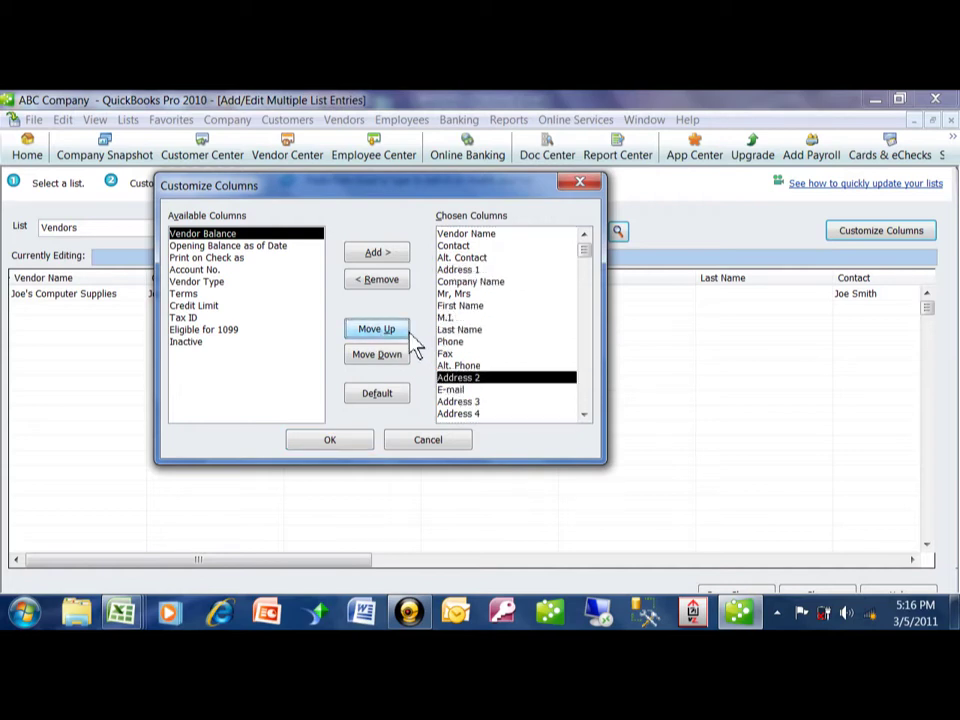
{"action": "left_click", "coordinate": [406, 333]}
{"action": "left_click", "coordinate": [406, 333]}
{"action": "left_click", "coordinate": [406, 333]}
{"action": "left_click", "coordinate": [406, 333]}
{"action": "left_click", "coordinate": [406, 333]}
{"action": "left_click", "coordinate": [406, 333]}
{"action": "left_click", "coordinate": [406, 333]}
{"action": "left_click", "coordinate": [406, 333]}
- Move the Address 3 column up in the chosen columns so it directly follows Address 2
{"action": "left_click", "coordinate": [470, 401]}
{"action": "left_click", "coordinate": [400, 336]}
{"action": "left_click", "coordinate": [400, 336]}
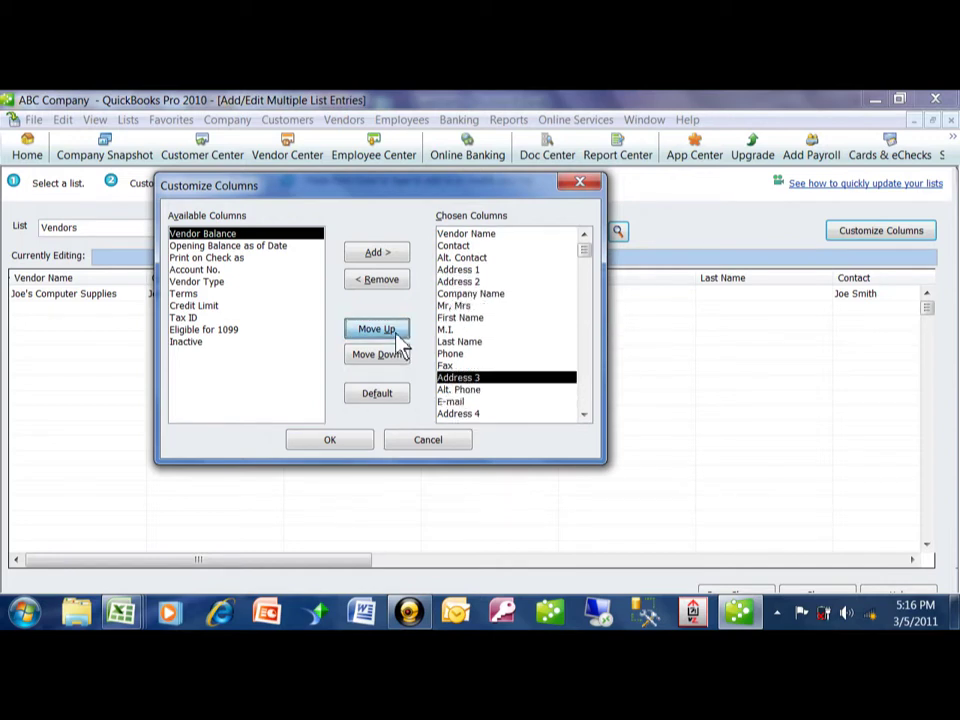
{"action": "left_click", "coordinate": [400, 336]}
{"action": "left_click", "coordinate": [400, 336]}
{"action": "left_click", "coordinate": [400, 336]}
{"action": "left_click", "coordinate": [400, 336]}
{"action": "left_click", "coordinate": [400, 336]}
{"action": "left_click", "coordinate": [400, 336]}
{"action": "left_click", "coordinate": [400, 336]}
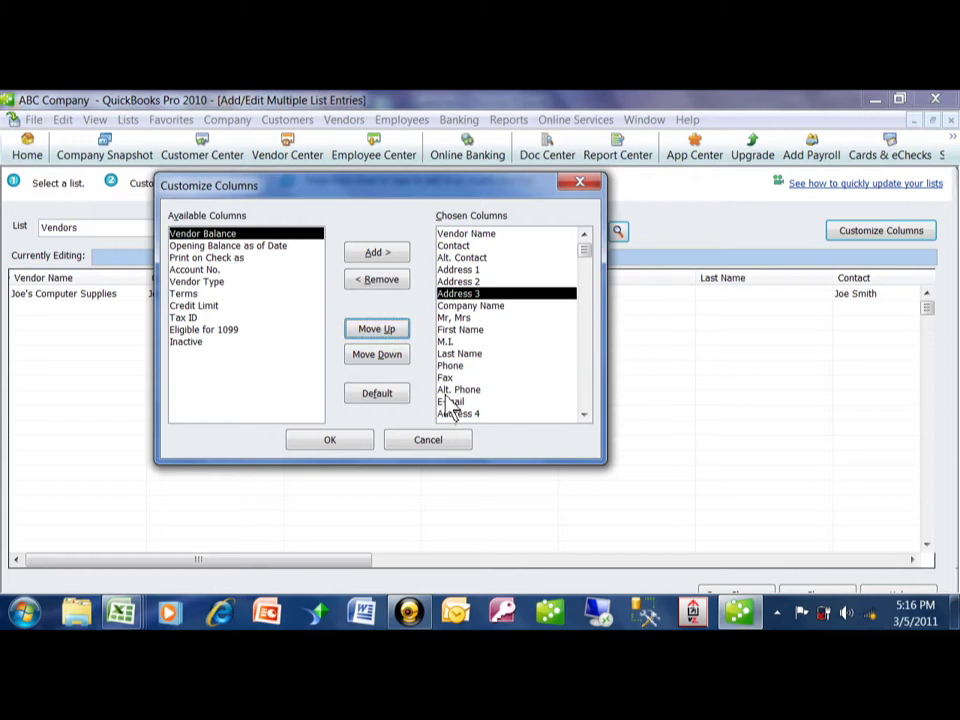
- Move the Address 4 column up in the chosen columns so it directly follows Address 3
{"action": "left_click", "coordinate": [456, 413]}
{"action": "left_click", "coordinate": [399, 336]}
{"action": "left_click", "coordinate": [399, 336]}
{"action": "left_click", "coordinate": [399, 336]}
{"action": "left_click", "coordinate": [399, 336]}
{"action": "left_click", "coordinate": [399, 336]}
{"action": "left_click", "coordinate": [399, 336]}
{"action": "left_click", "coordinate": [399, 336]}
{"action": "left_click", "coordinate": [399, 336]}
{"action": "left_click", "coordinate": [399, 336]}
- Move the Address 5 column up in the chosen columns so it directly follows Address 4
{"action": "left_click", "coordinate": [585, 415]}
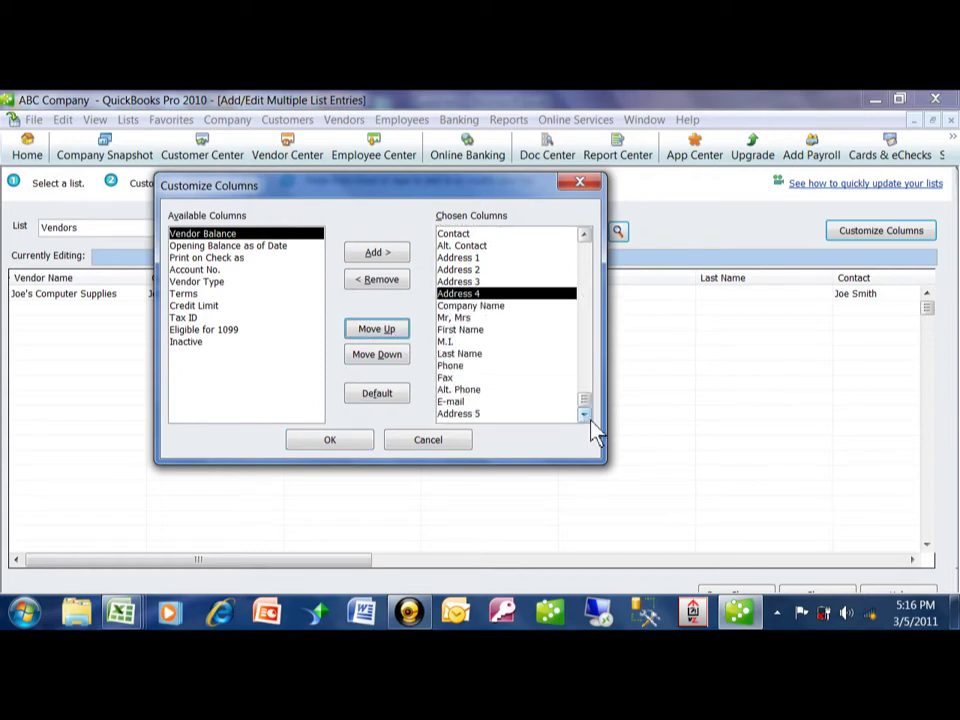
{"action": "left_click", "coordinate": [462, 413]}
{"action": "left_click", "coordinate": [398, 336]}
{"action": "left_click", "coordinate": [398, 336]}
{"action": "left_click", "coordinate": [398, 336]}
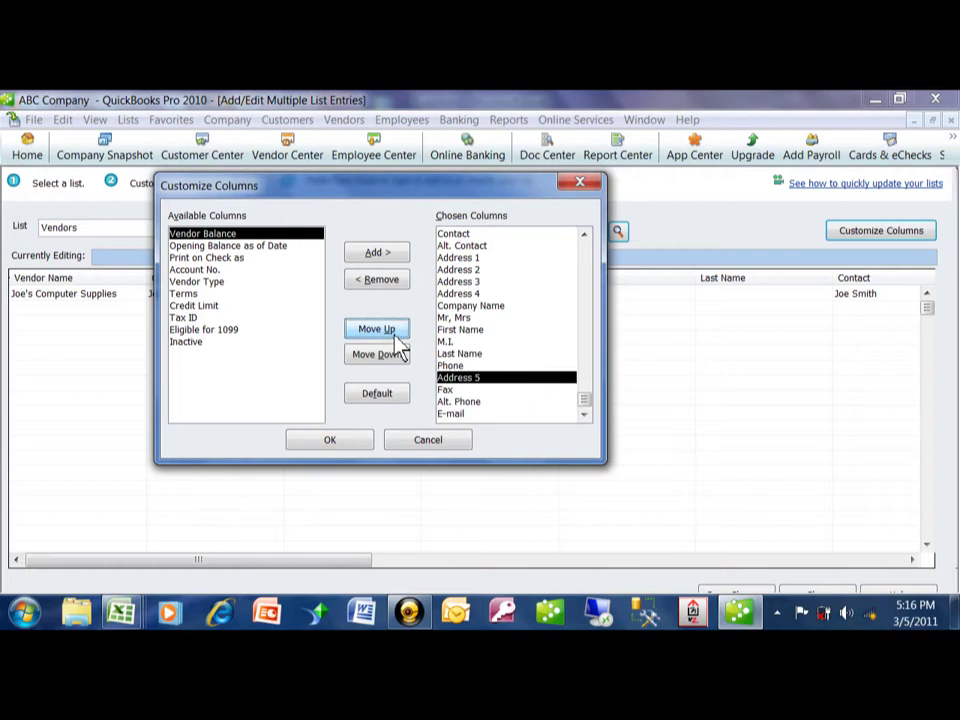
{"action": "left_click", "coordinate": [398, 336]}
{"action": "left_click", "coordinate": [398, 336]}
{"action": "left_click", "coordinate": [398, 336]}
{"action": "left_click", "coordinate": [398, 336]}
{"action": "left_click", "coordinate": [398, 336]}
{"action": "left_click", "coordinate": [398, 336]}
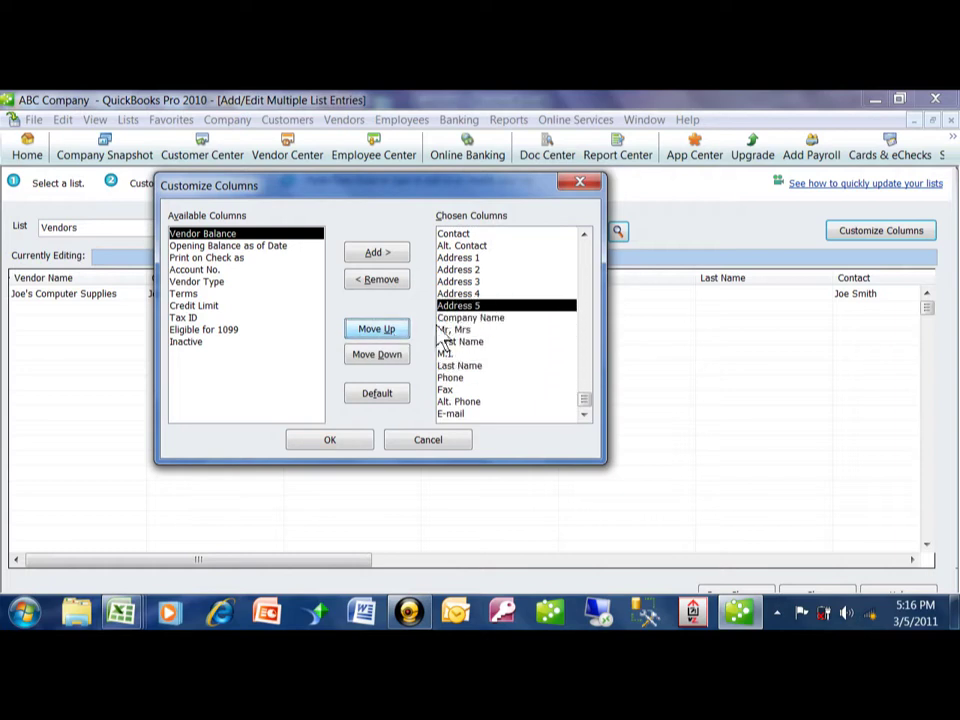
- Move the Phone column up in the chosen columns so it directly follows Address 5
{"action": "left_click", "coordinate": [584, 235]}
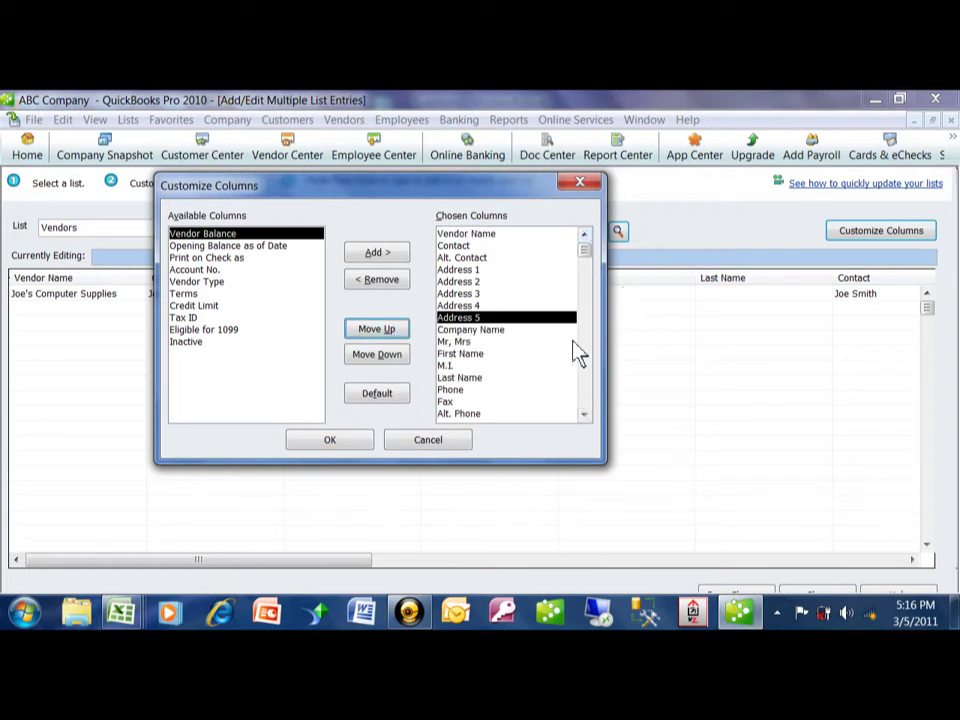
{"action": "left_click", "coordinate": [466, 390]}
{"action": "left_click", "coordinate": [388, 333]}
{"action": "left_click", "coordinate": [388, 333]}
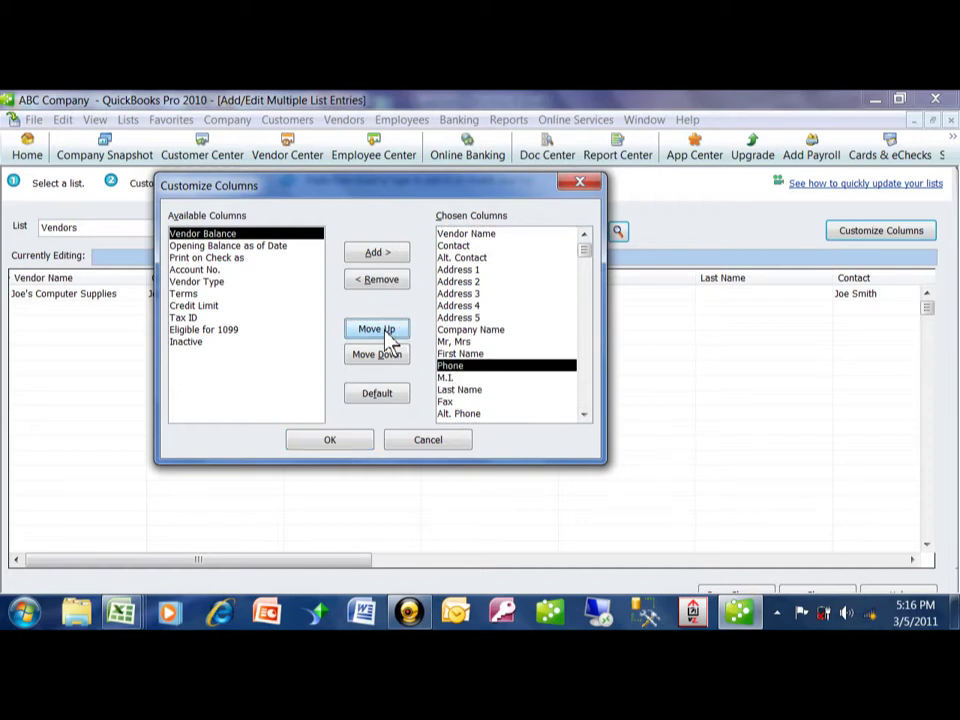
{"action": "left_click", "coordinate": [388, 333]}
{"action": "left_click", "coordinate": [388, 333]}
{"action": "left_click", "coordinate": [388, 333]}
{"action": "left_click", "coordinate": [390, 336]}
- Move the Fax column up in the chosen columns so it directly follows Phone
{"action": "left_click", "coordinate": [452, 402]}
{"action": "left_click", "coordinate": [396, 336]}
{"action": "left_click", "coordinate": [390, 333]}
{"action": "left_click", "coordinate": [390, 333]}
{"action": "left_click", "coordinate": [390, 333]}
{"action": "left_click", "coordinate": [390, 333]}
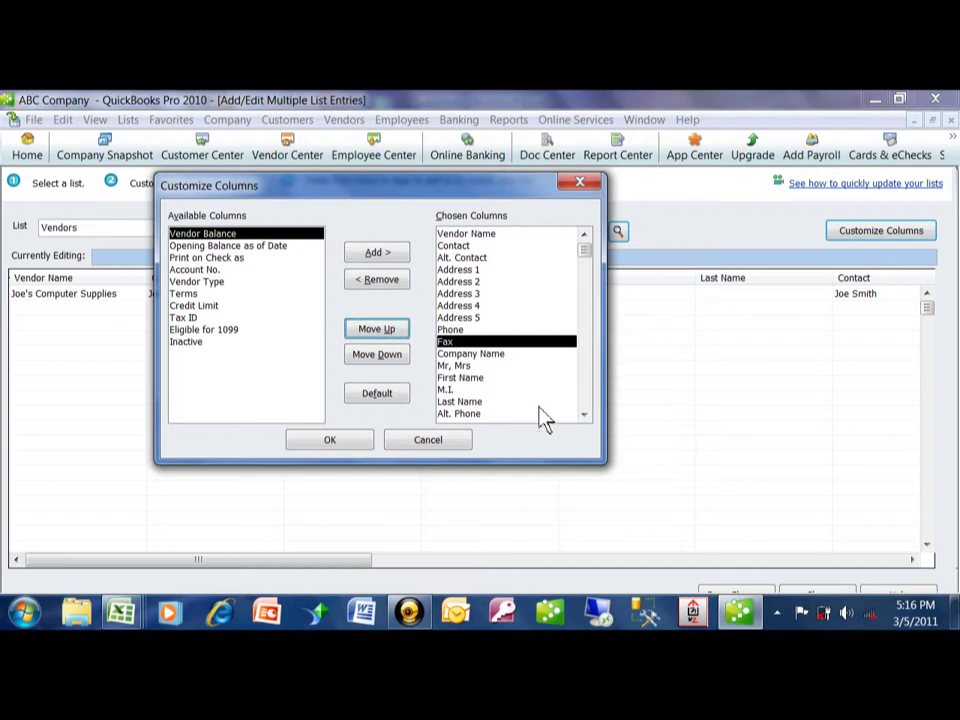
- Remove Company Name, Mr, Mrs, First Name, M.I., Last Name, Alt. Phone and E-mail from the chosen columns and apply the column layout
{"action": "left_click", "coordinate": [455, 354]}
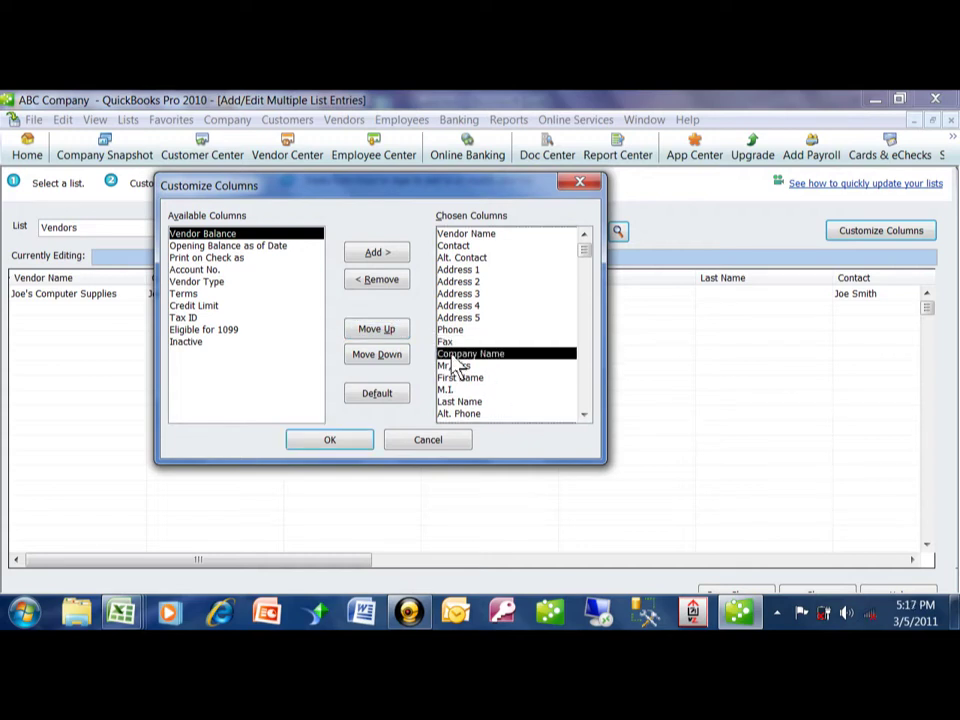
{"action": "left_click", "coordinate": [388, 283]}
{"action": "left_click", "coordinate": [388, 283]}
{"action": "left_click", "coordinate": [388, 283]}
{"action": "left_click", "coordinate": [388, 283]}
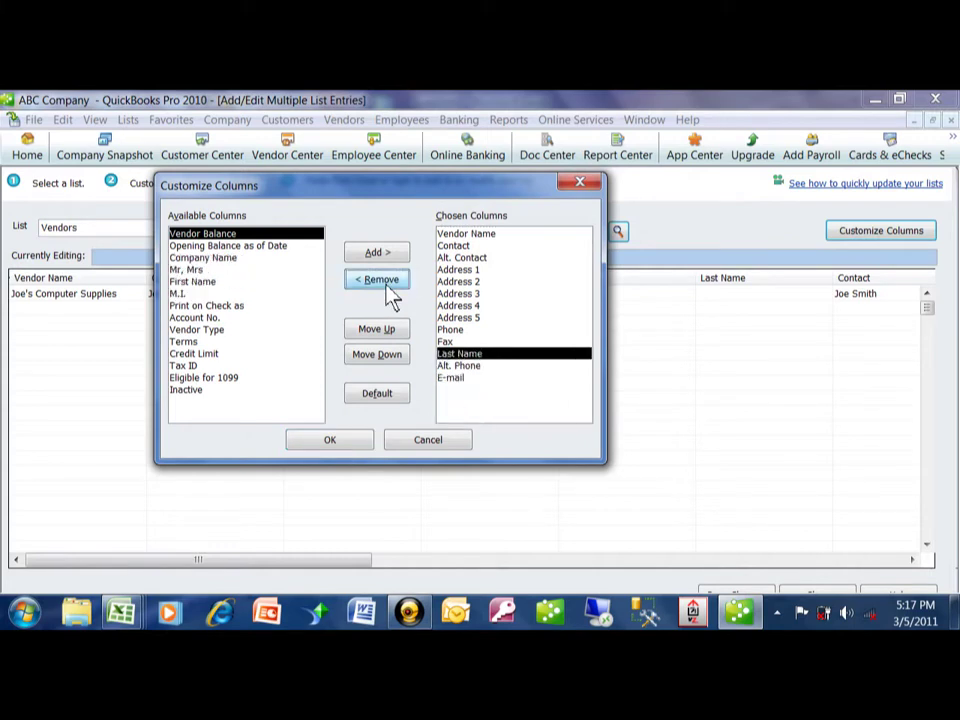
{"action": "left_click", "coordinate": [388, 283]}
{"action": "left_click", "coordinate": [388, 283]}
{"action": "left_click", "coordinate": [388, 283]}
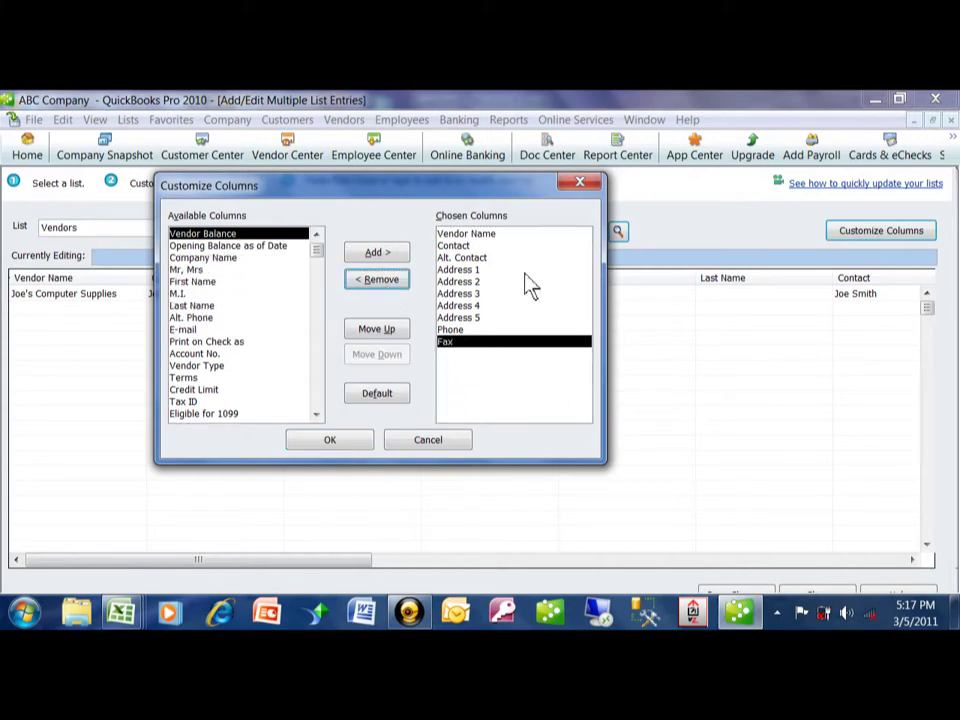
{"action": "left_click", "coordinate": [330, 443]}
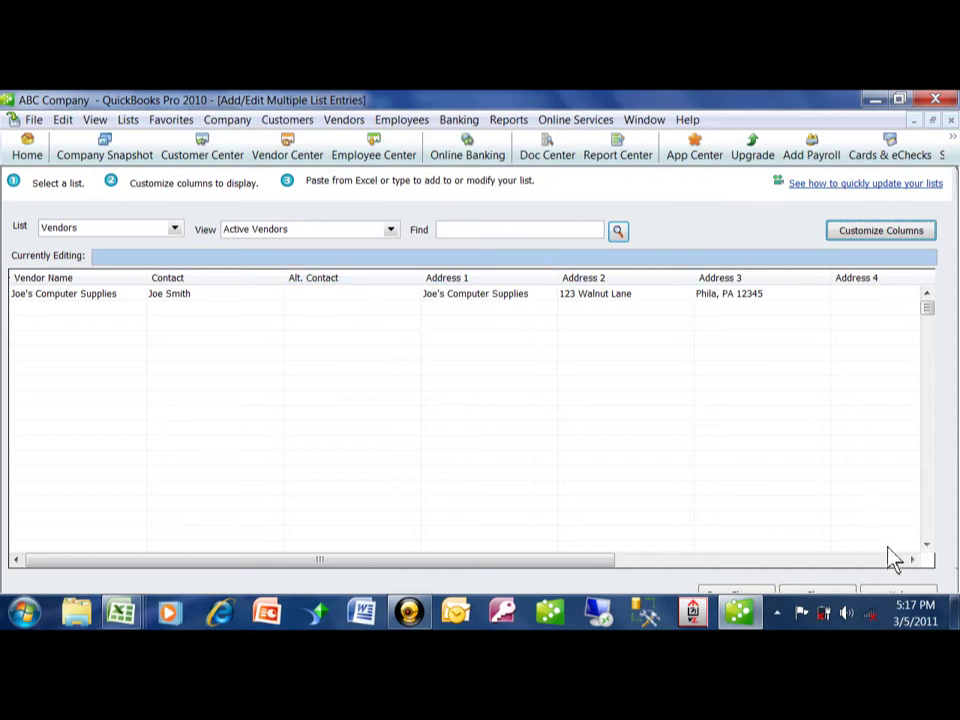
- Review the customized vendor list columns from Vendor Name through Fax
{"action": "left_click", "coordinate": [912, 561]}
{"action": "left_click", "coordinate": [912, 561]}
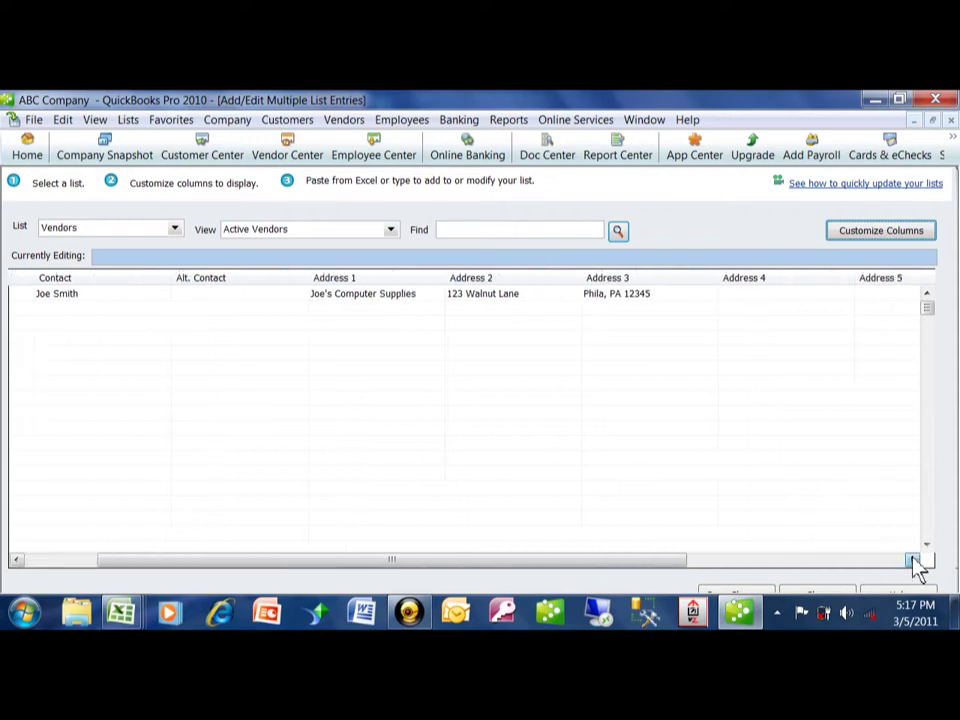
{"action": "left_click", "coordinate": [912, 561]}
{"action": "left_click", "coordinate": [912, 561]}
{"action": "left_click", "coordinate": [912, 561]}
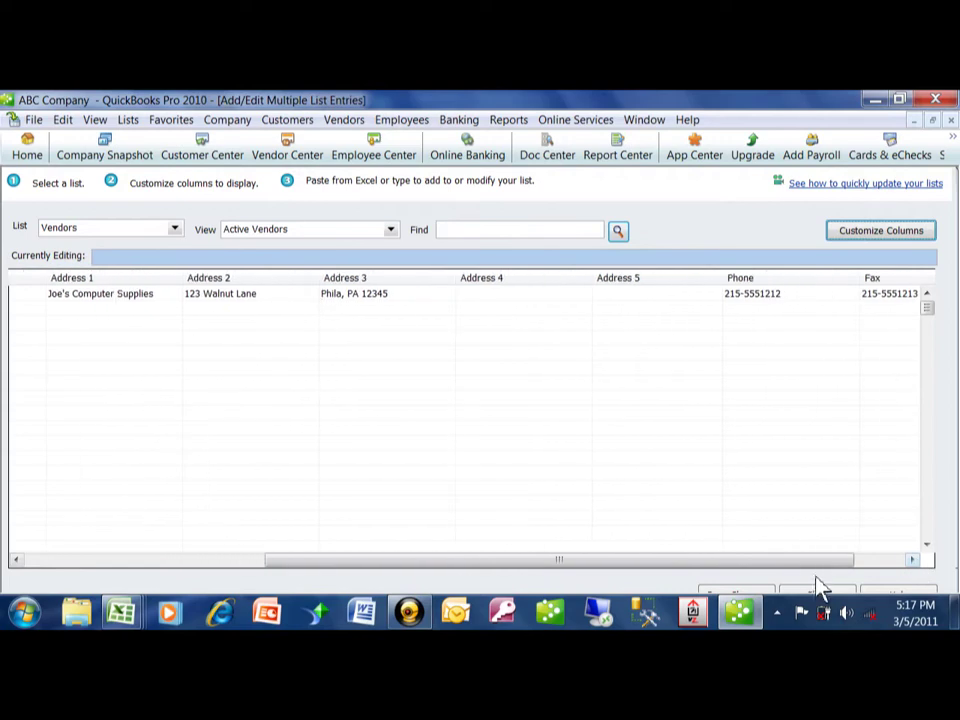
{"action": "left_click_drag", "start_coordinate": [821, 570], "coordinate": [573, 573]}
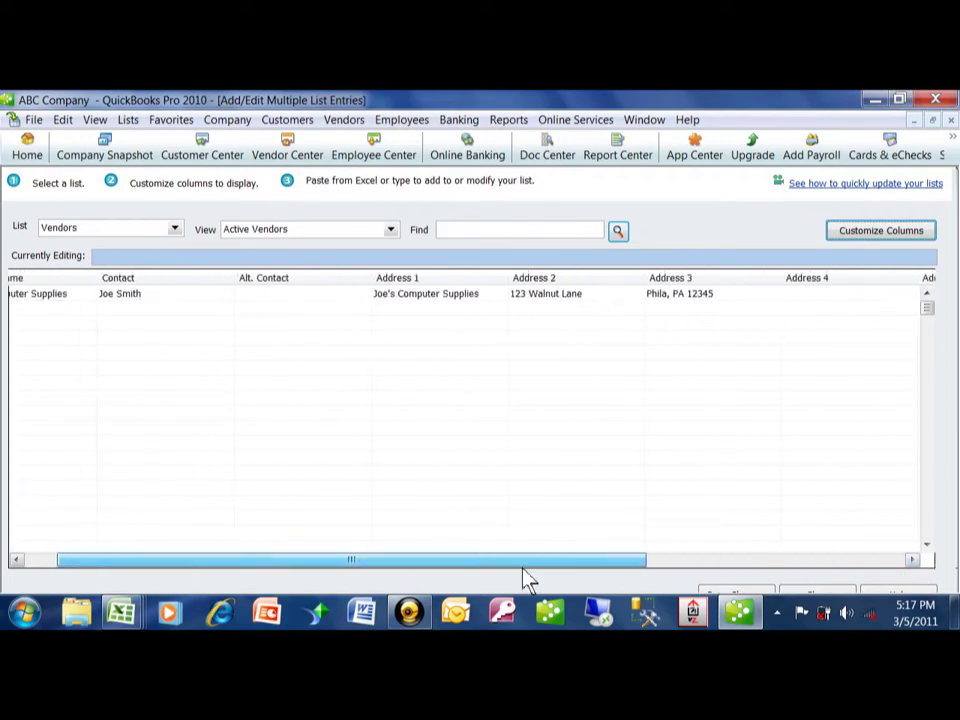
- Switch to the Suppliers workbook in Excel and select the supplier data in A2:J30, leaving out the header row
{"action": "left_click", "coordinate": [135, 612]}
{"action": "left_click", "coordinate": [289, 480]}
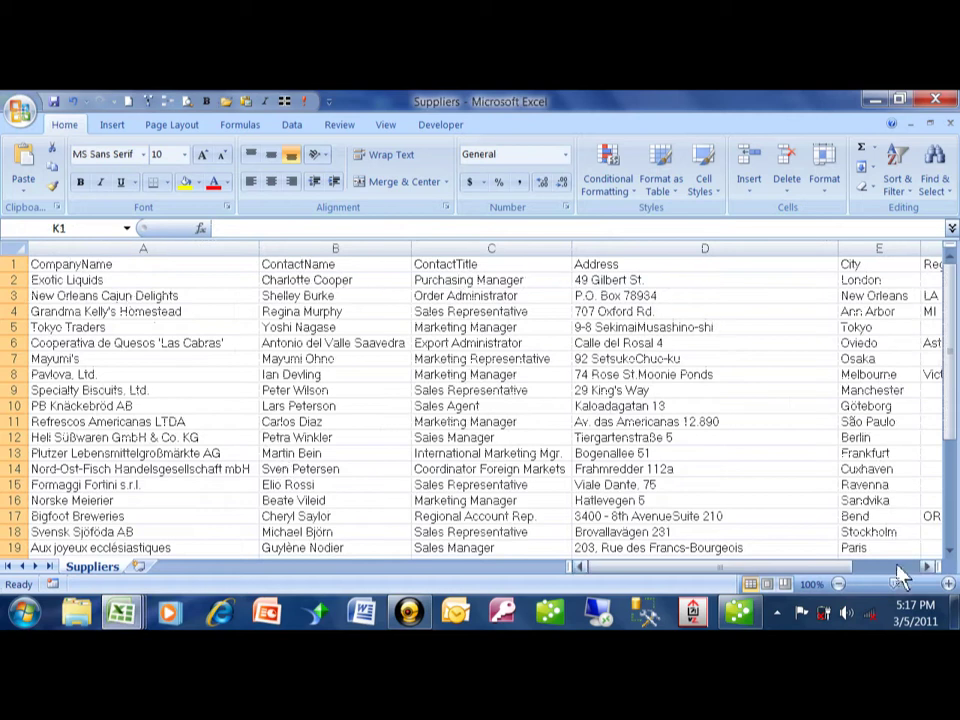
{"action": "left_click", "coordinate": [929, 566]}
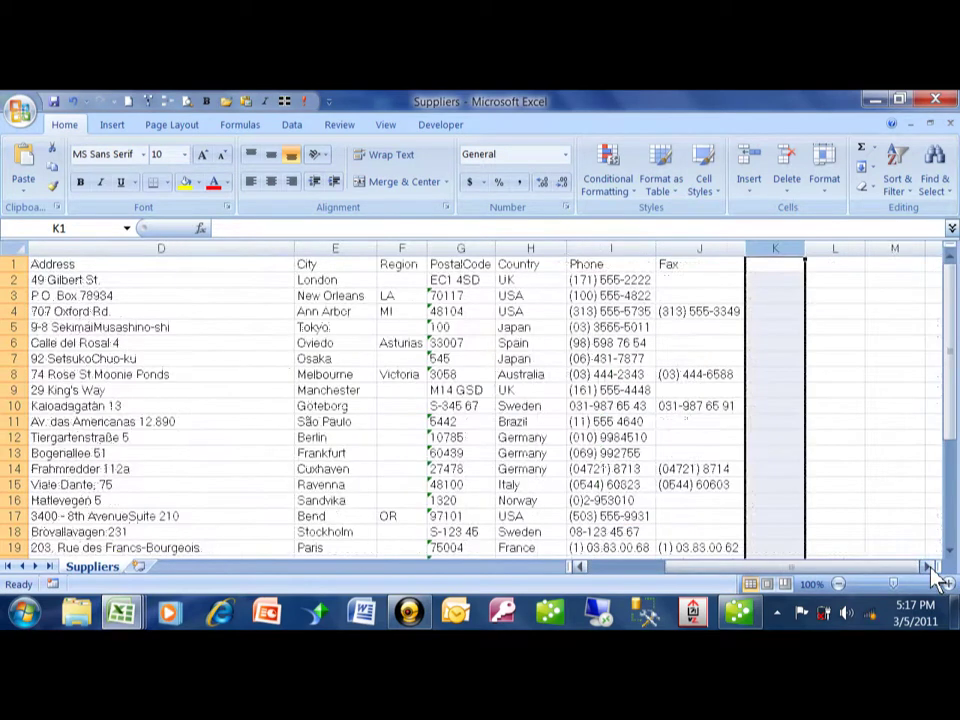
{"action": "left_click_drag", "start_coordinate": [836, 579], "coordinate": [722, 585]}
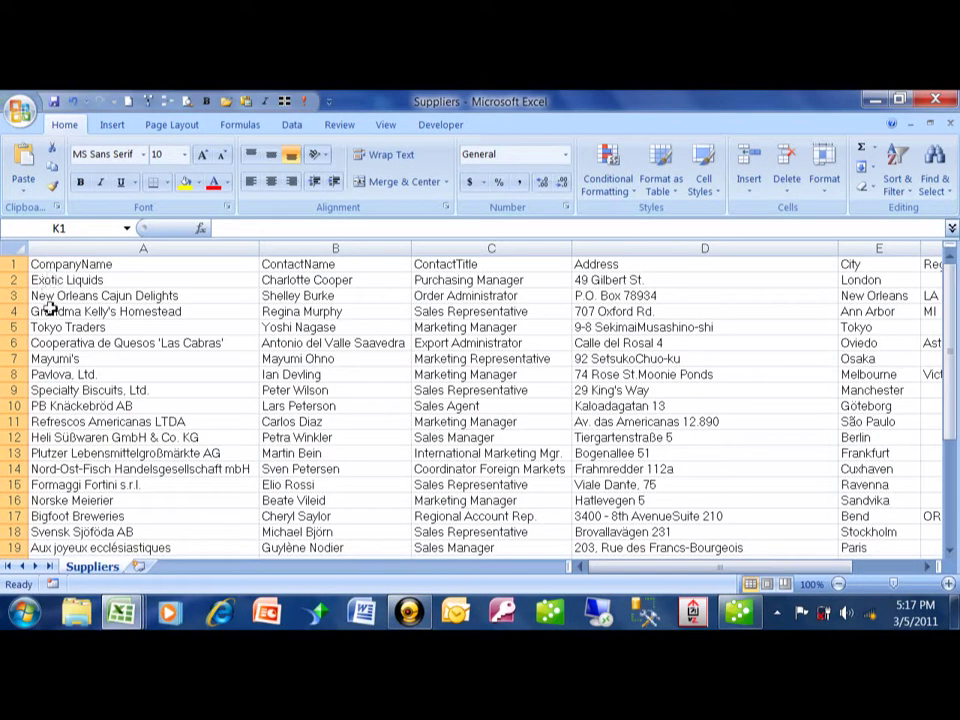
{"action": "left_click_drag", "start_coordinate": [47, 283], "coordinate": [706, 403]}
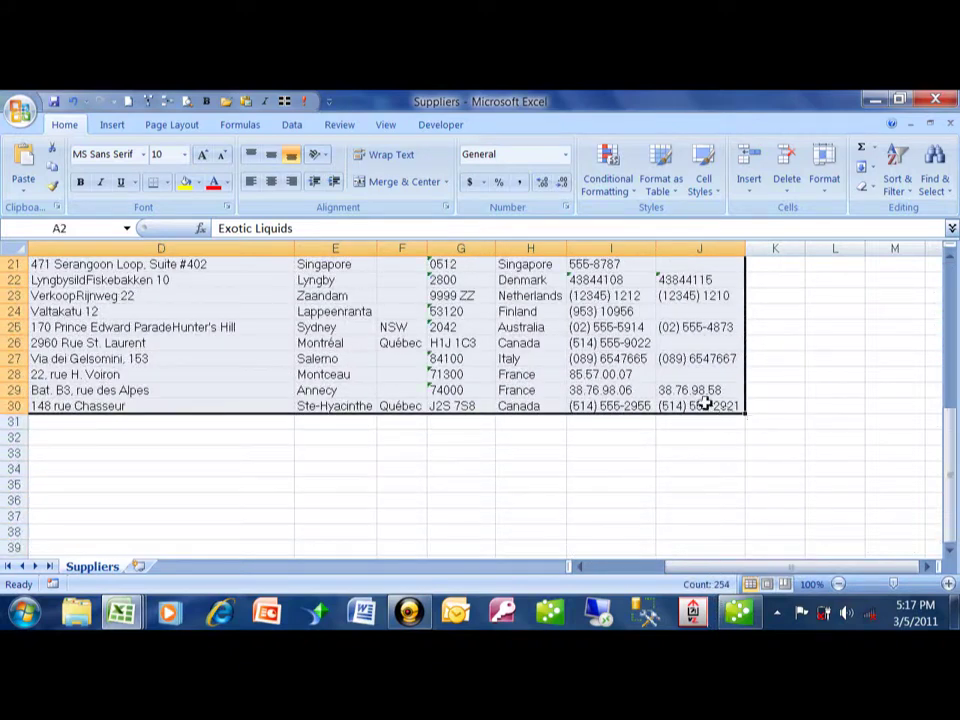
- Copy the selected supplier rows and paste them into the QuickBooks vendor list, starting at the Vendor Name cell of the first empty row
{"action": "right_click", "coordinate": [548, 302]}
{"action": "left_click", "coordinate": [612, 333]}
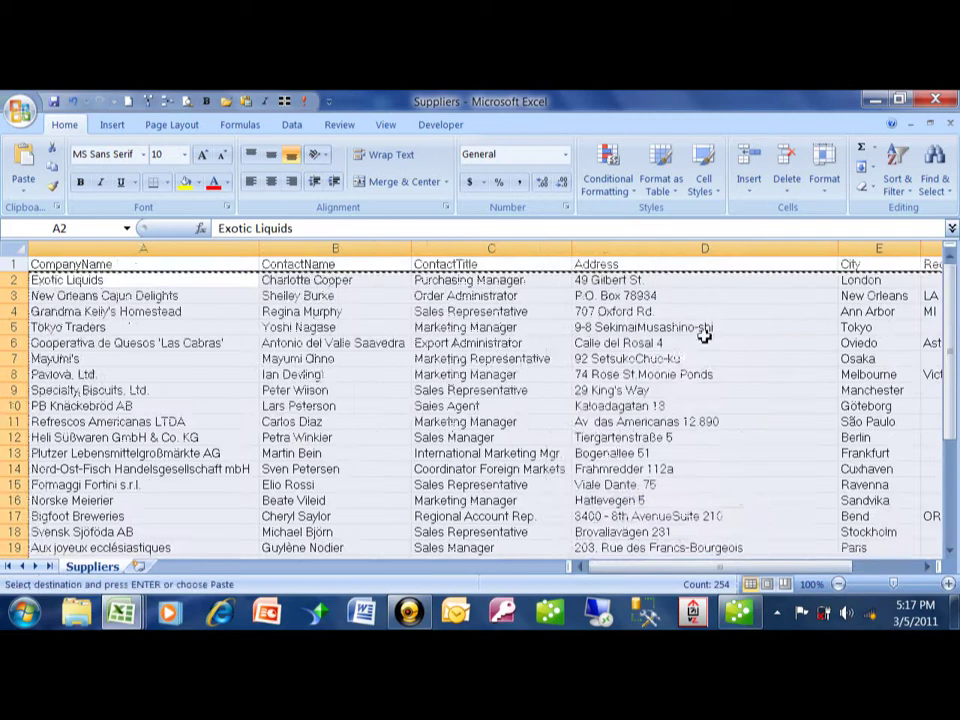
{"action": "left_click", "coordinate": [738, 611]}
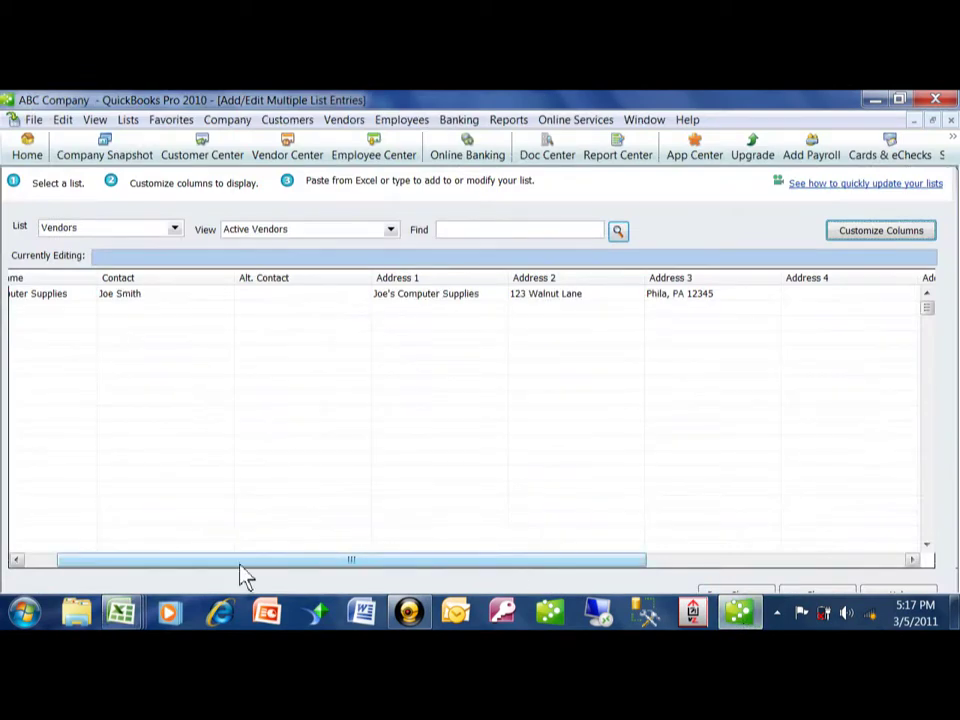
{"action": "left_click_drag", "start_coordinate": [197, 568], "coordinate": [81, 570]}
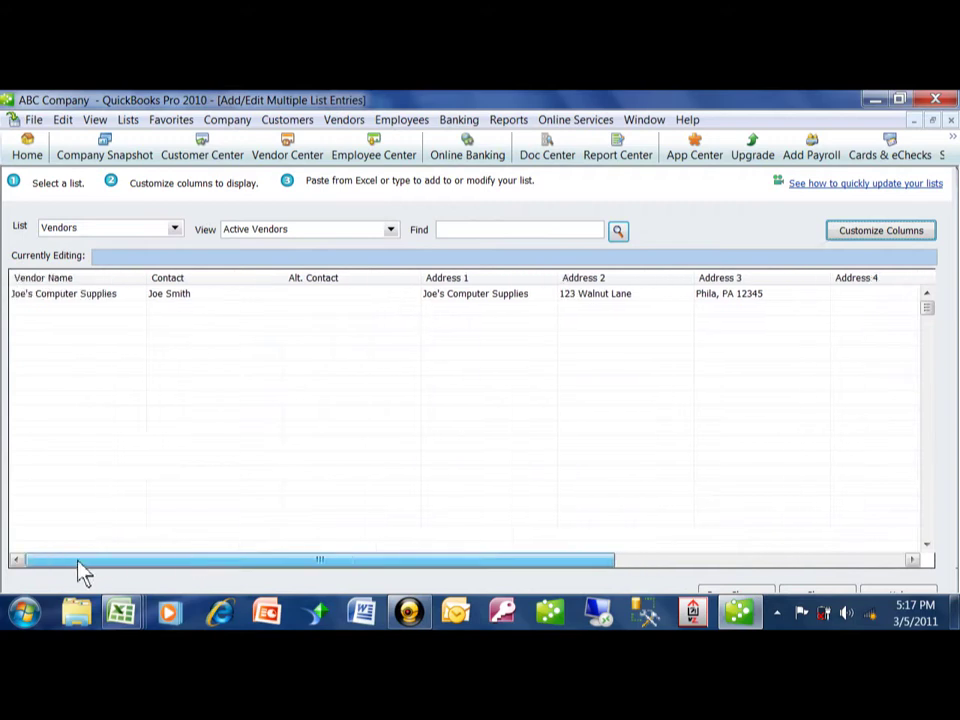
{"action": "left_click", "coordinate": [22, 318]}
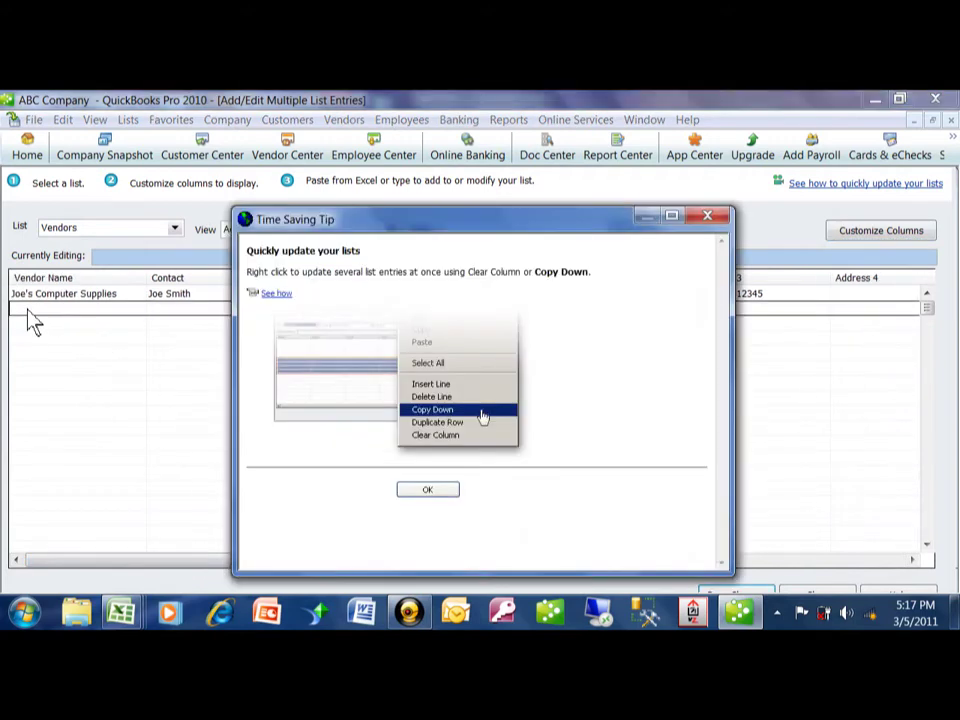
{"action": "left_click", "coordinate": [430, 492]}
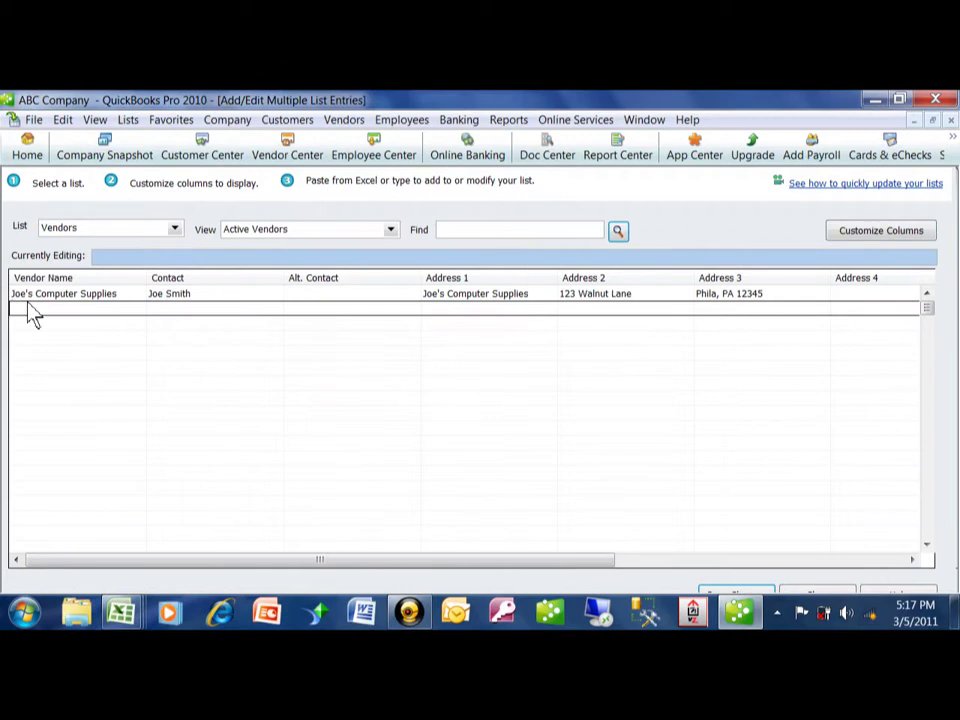
{"action": "right_click", "coordinate": [24, 311]}
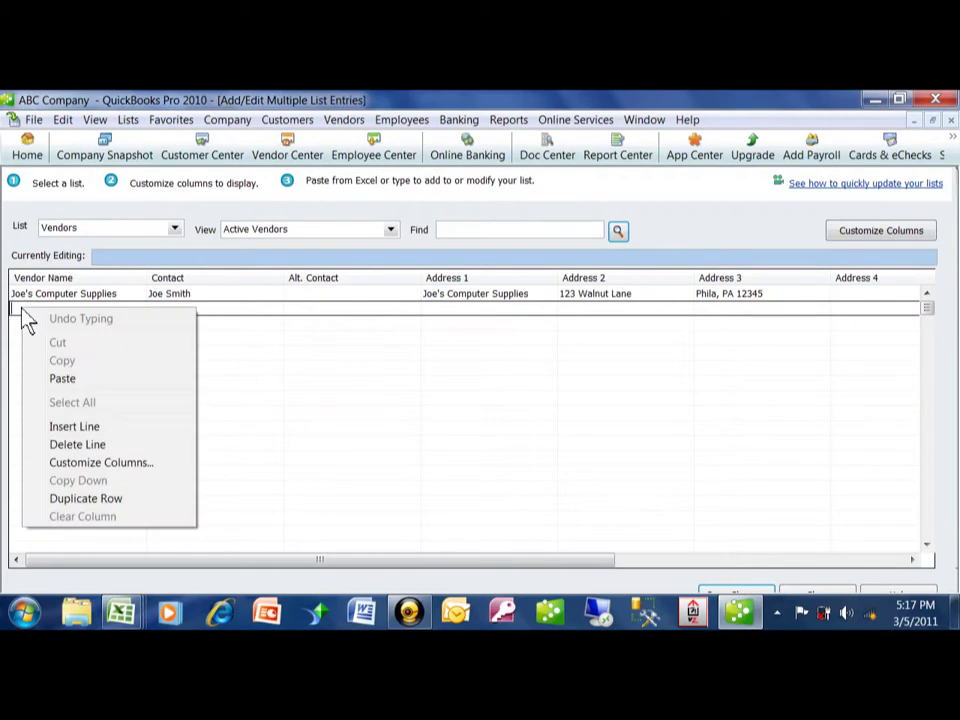
{"action": "left_click", "coordinate": [62, 379]}
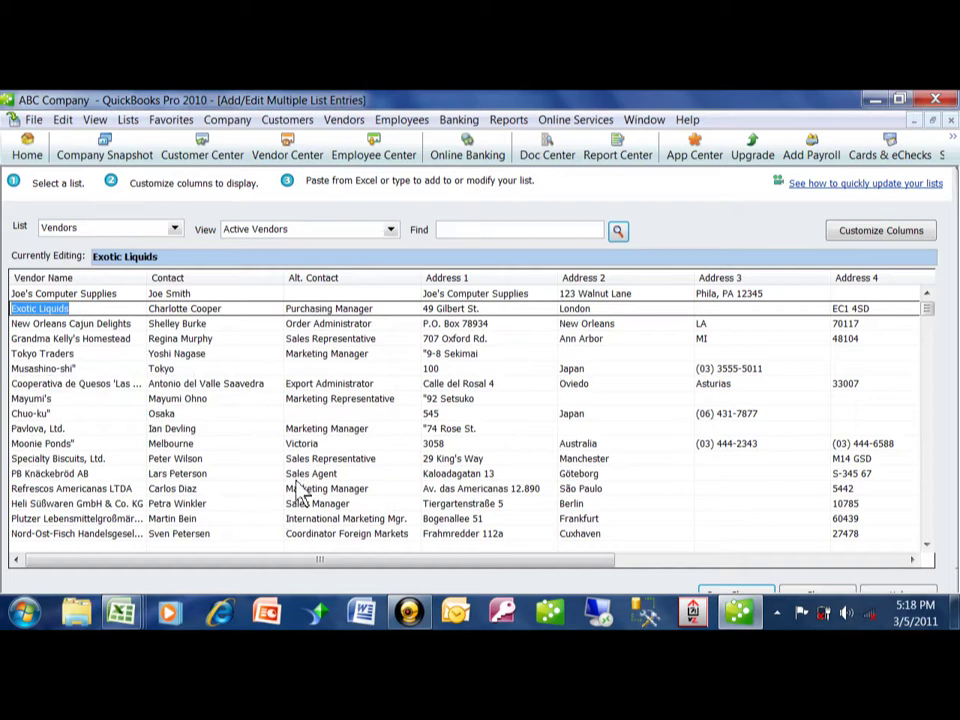
- Save the pasted vendor records and close Add/Edit Multiple List Entries to check the imported vendors in the Vendor Center
{"action": "left_click_drag", "start_coordinate": [605, 565], "coordinate": [478, 575]}
{"action": "left_click", "coordinate": [928, 545]}
{"action": "left_click", "coordinate": [928, 545]}
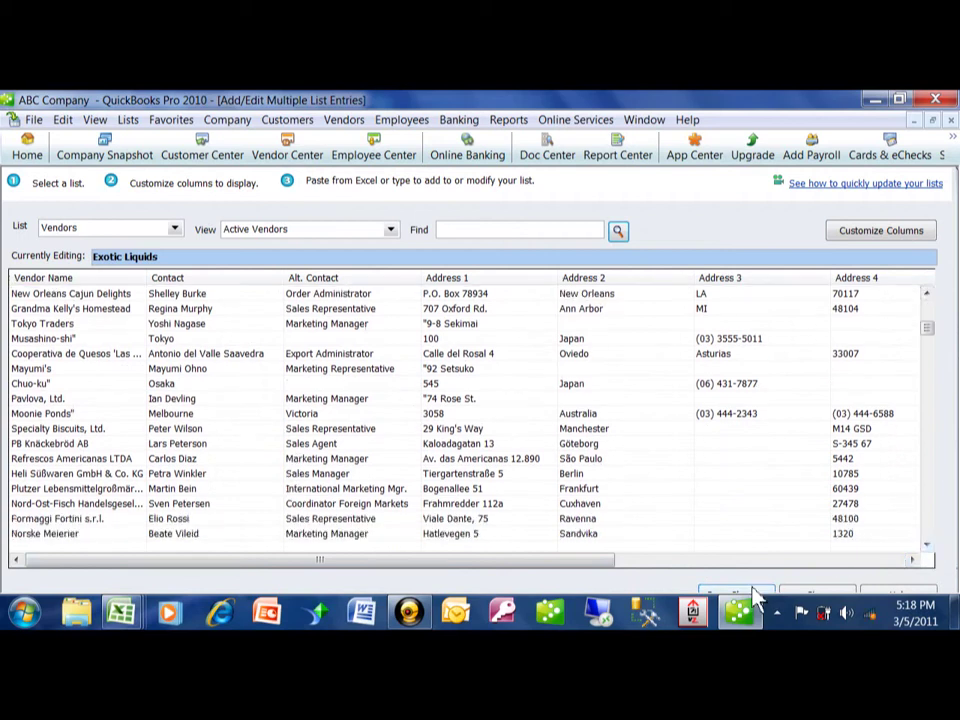
{"action": "left_click", "coordinate": [745, 590]}
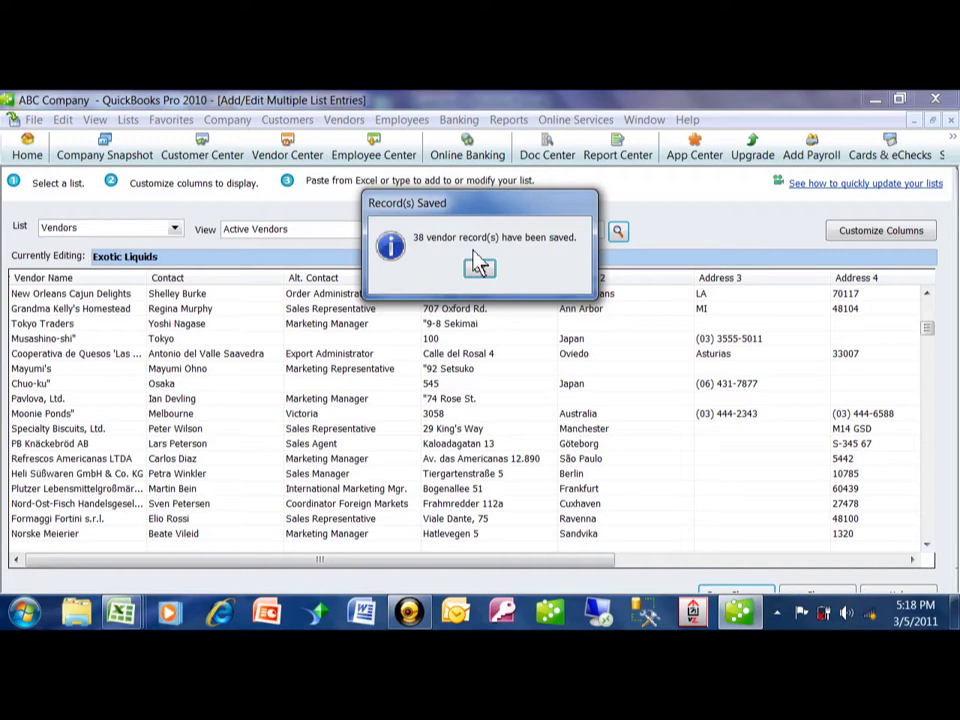
{"action": "left_click", "coordinate": [480, 272]}
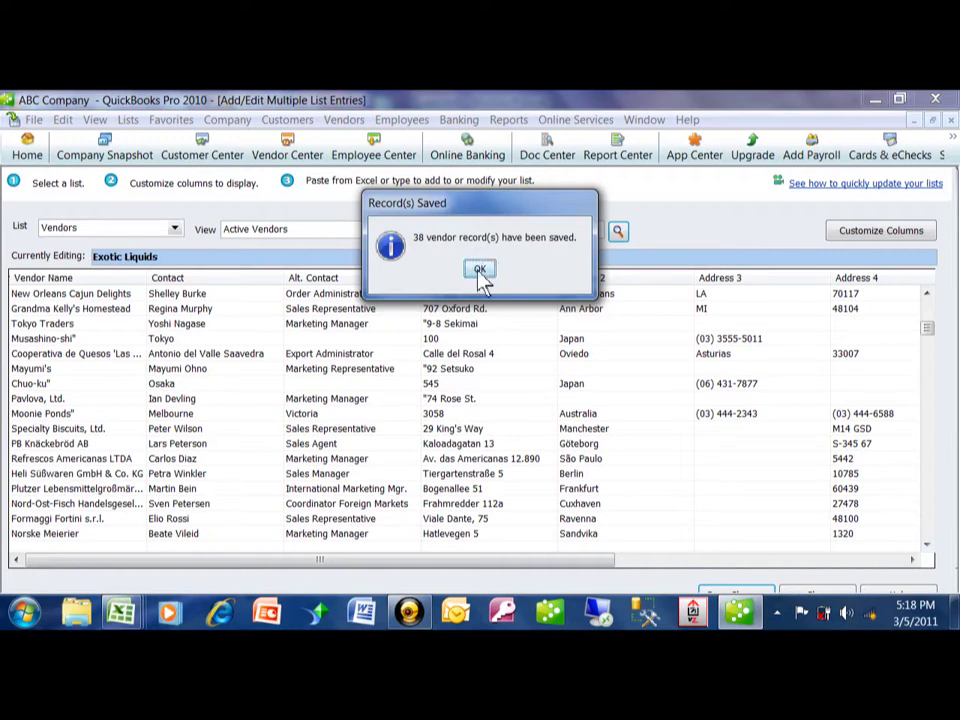
{"action": "left_click", "coordinate": [480, 272]}
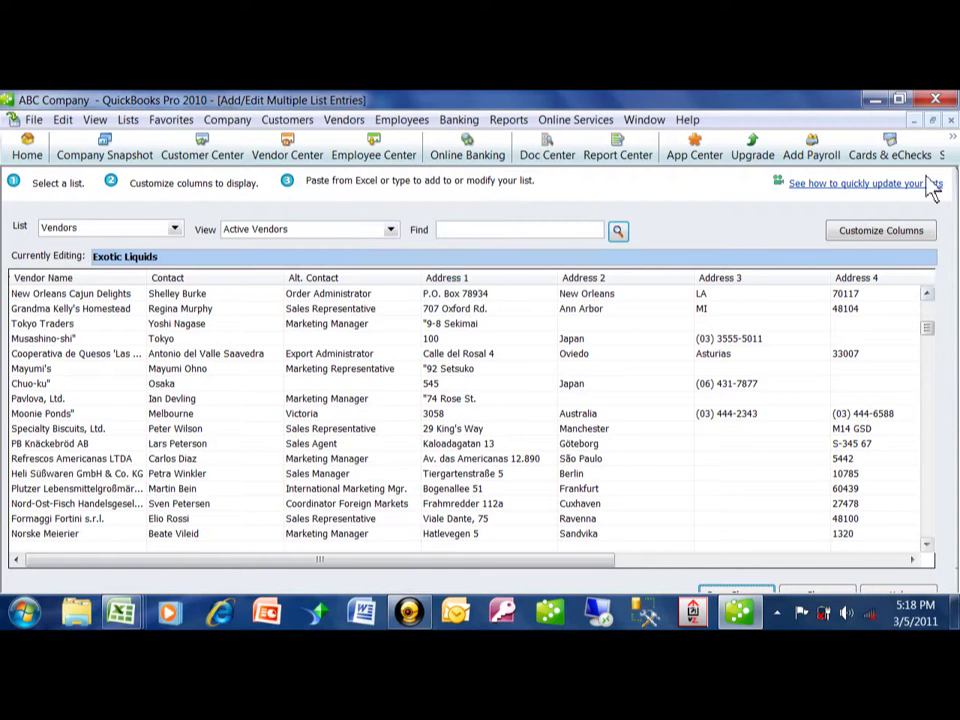
{"action": "left_click", "coordinate": [951, 119]}
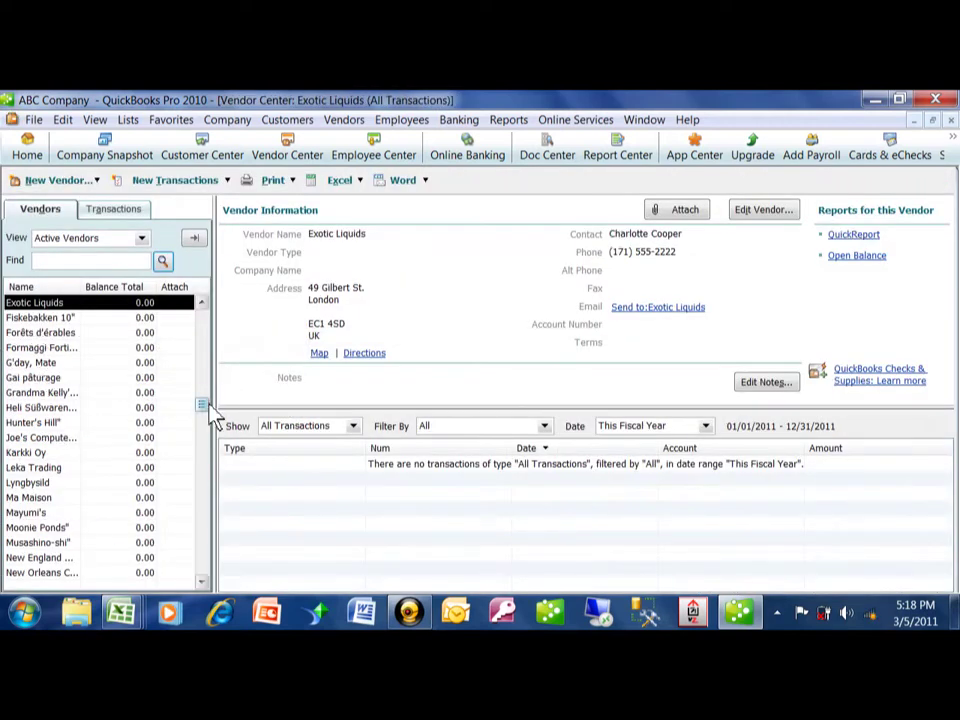
{"action": "left_click_drag", "start_coordinate": [208, 399], "coordinate": [203, 317]}
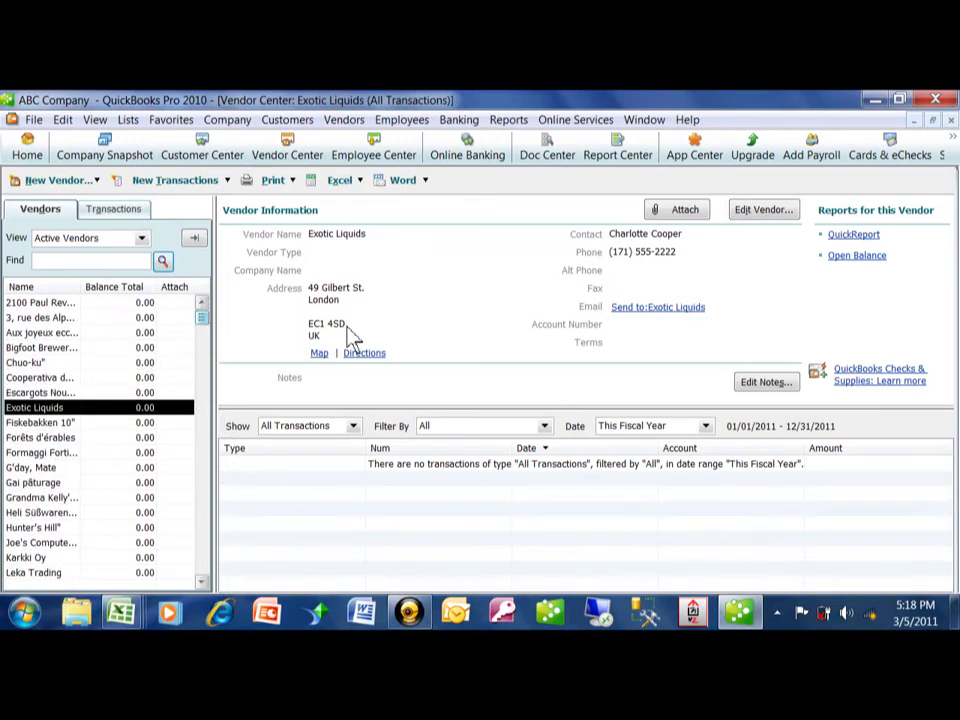